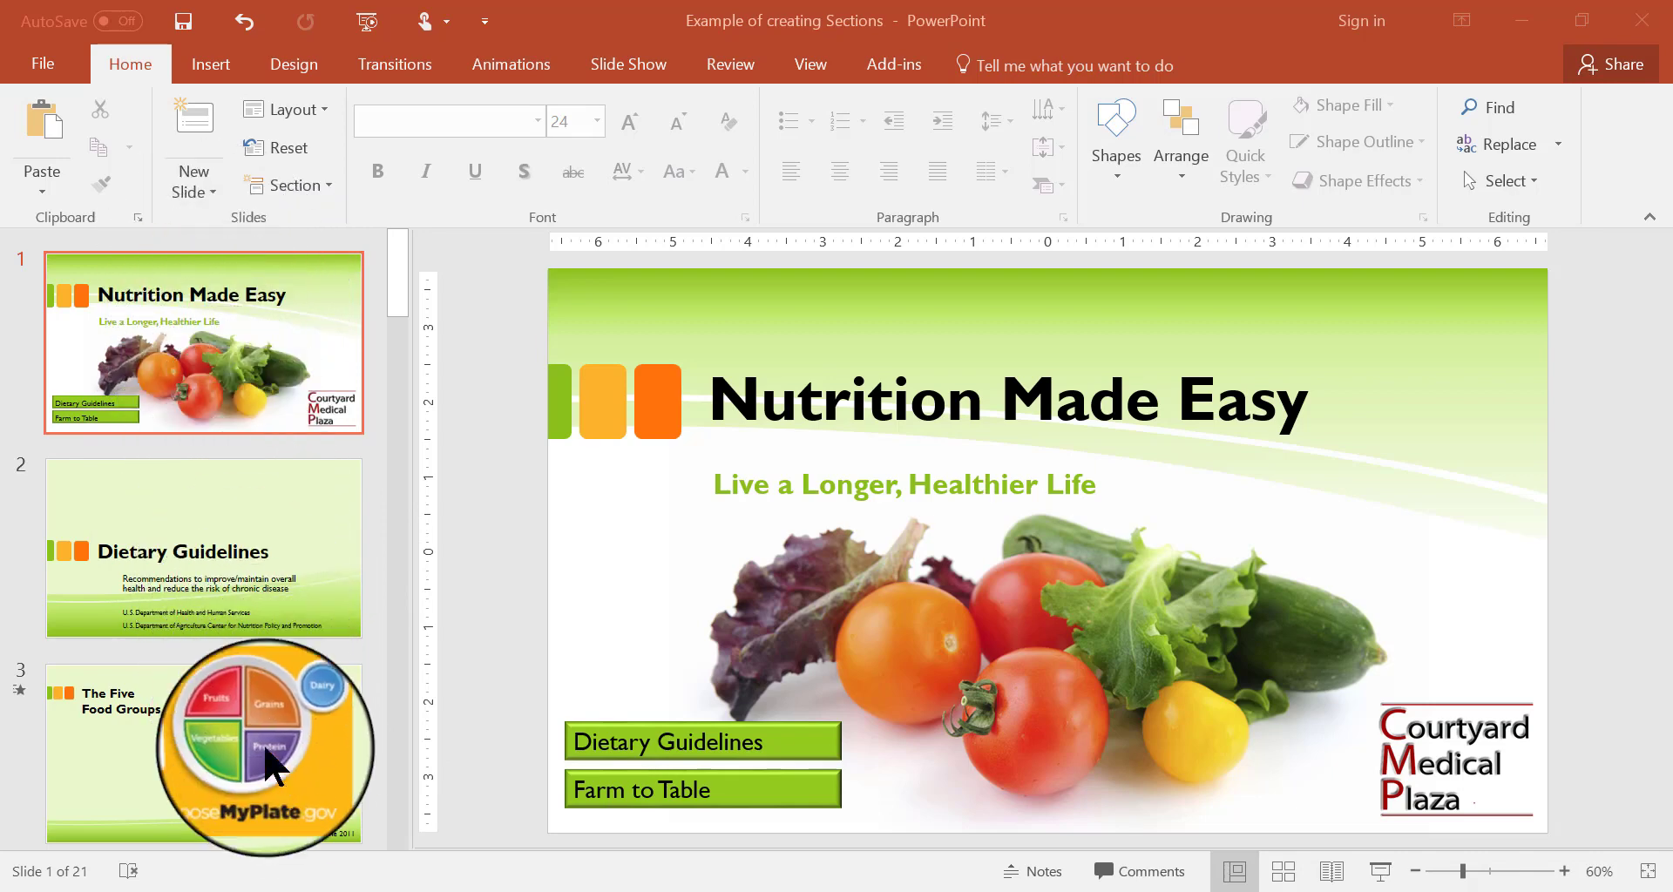
- Scroll the slide thumbnails back to the top and mark the gap between slides 1 and 2
{"action": "left_click", "coordinate": [394, 288]}
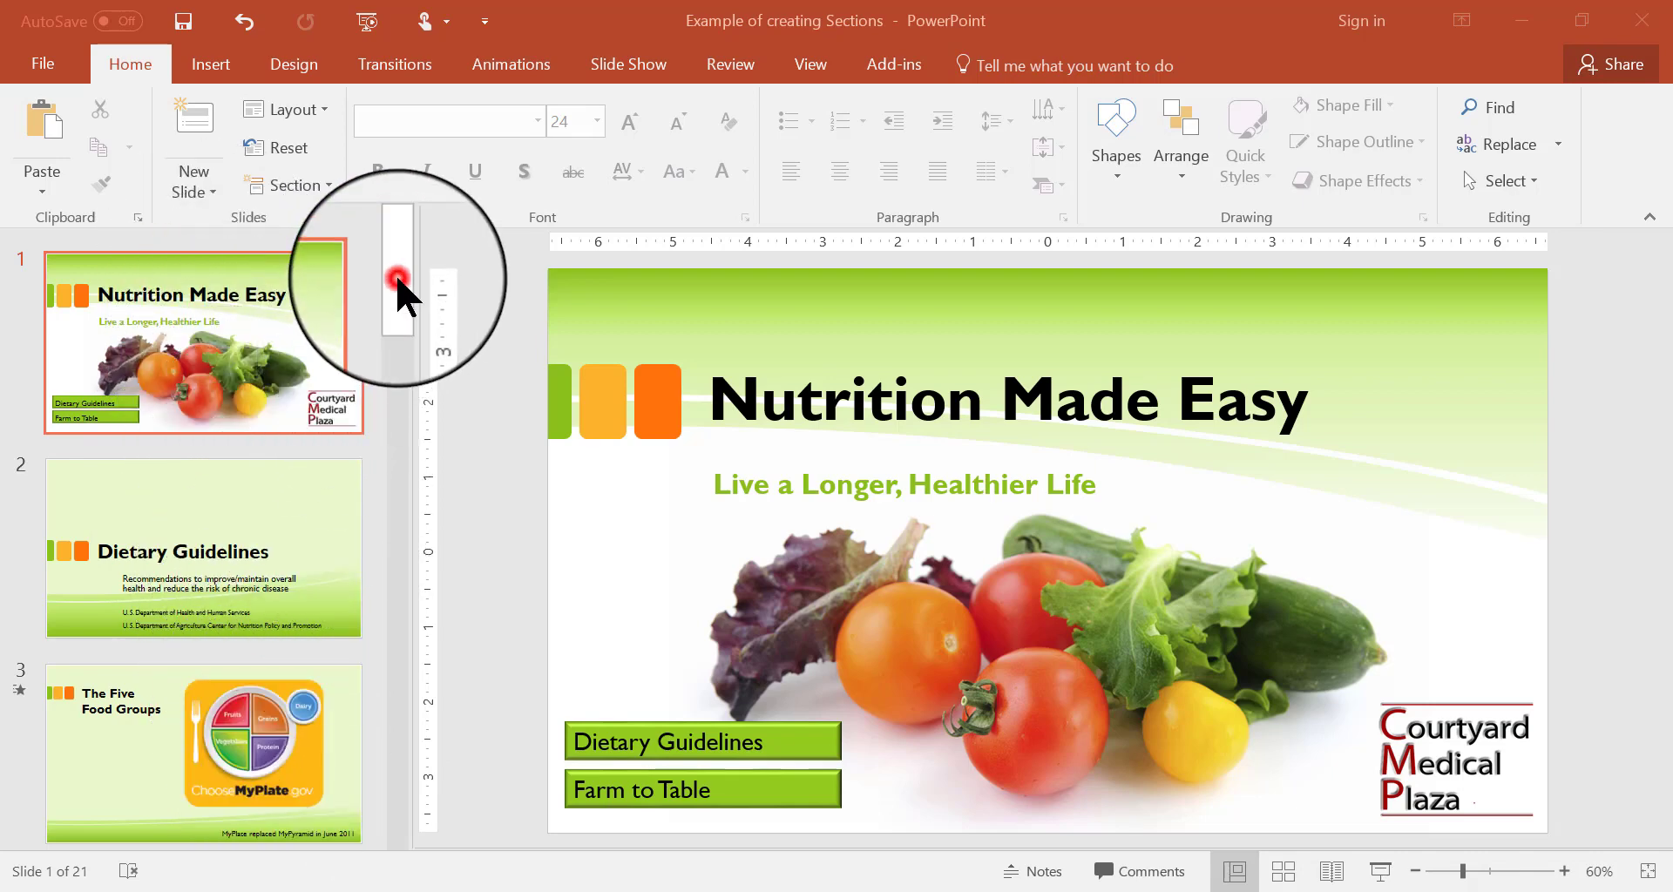
{"action": "mouse_move", "coordinate": [390, 287]}
{"action": "left_mouse_down"}
{"action": "mouse_move", "coordinate": [392, 385]}
{"action": "mouse_move", "coordinate": [390, 258]}
{"action": "left_mouse_up"}
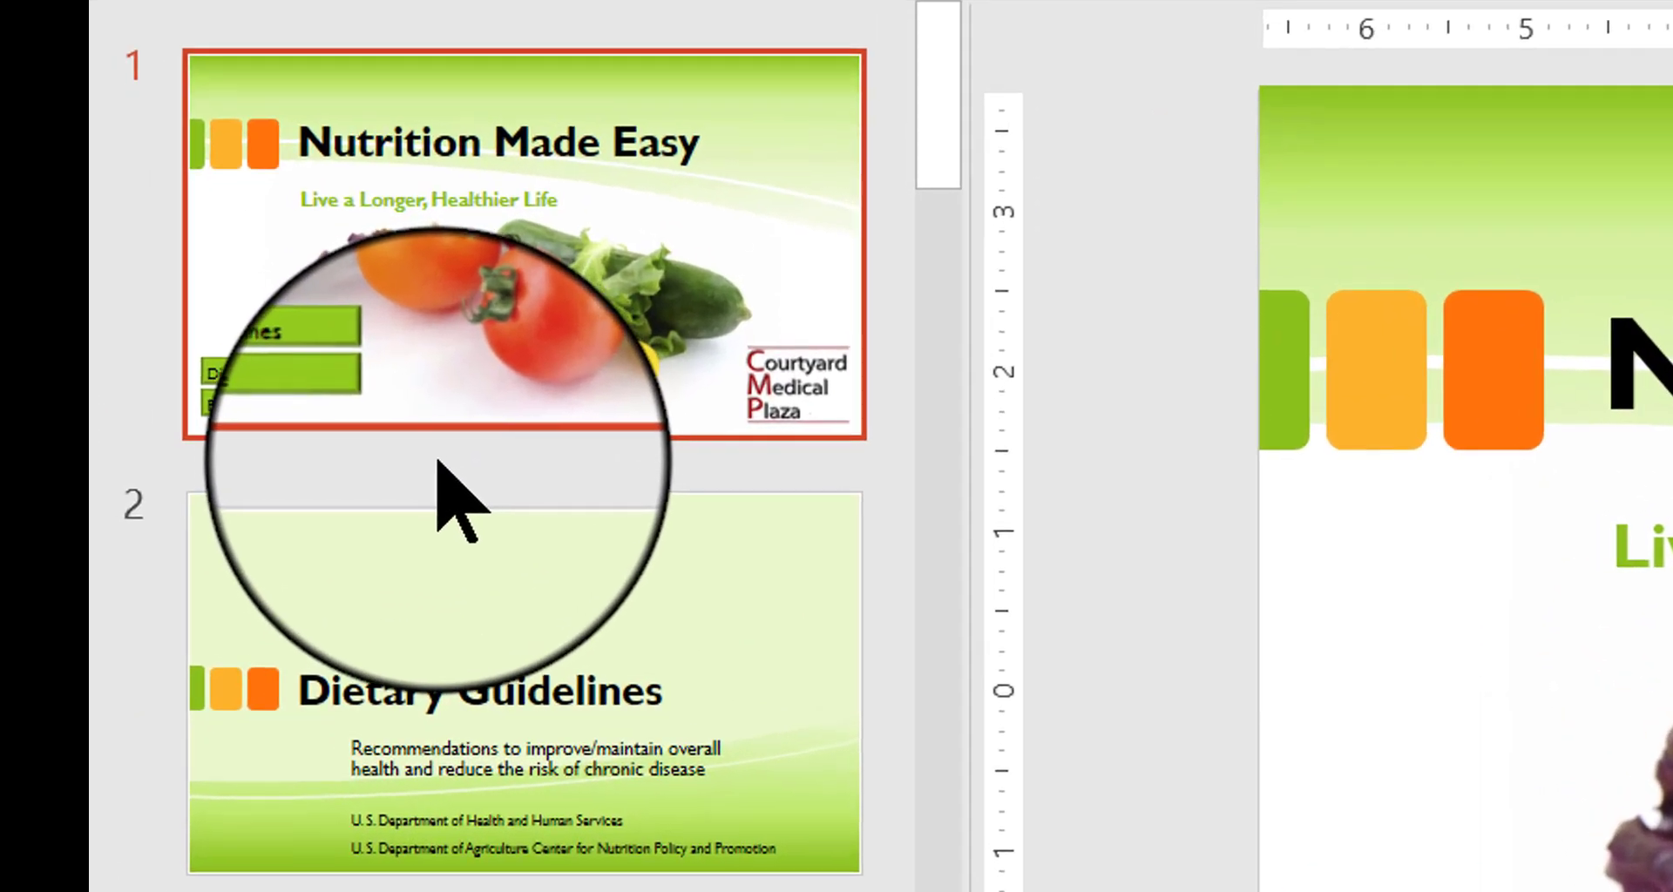
{"action": "left_click", "coordinate": [433, 462]}
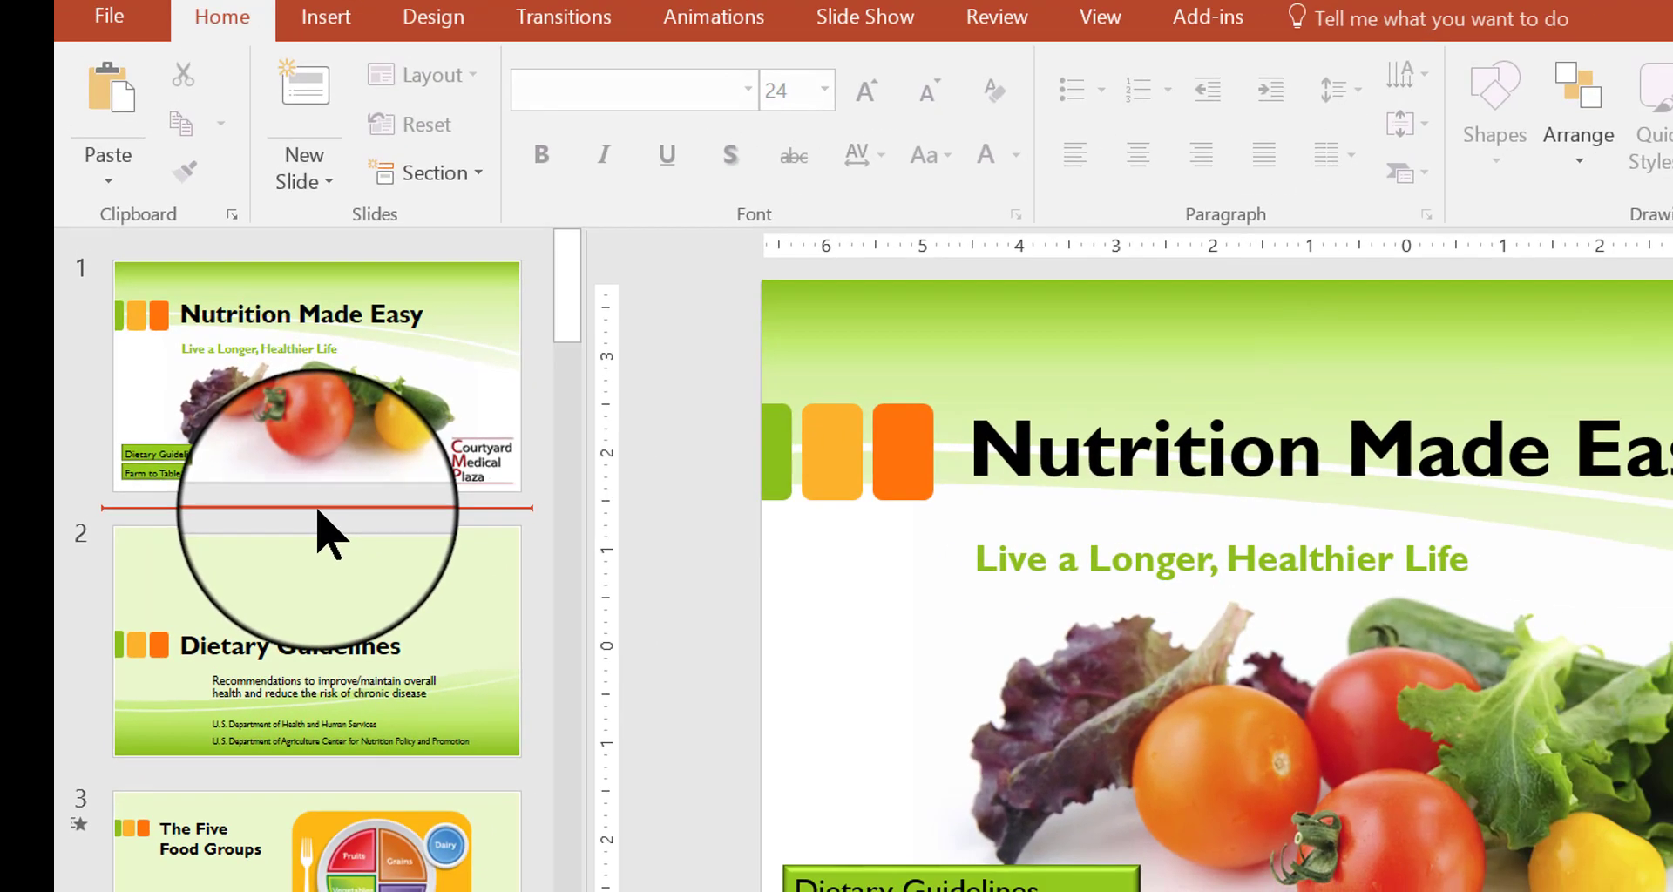
{"action": "left_click", "coordinate": [476, 178]}
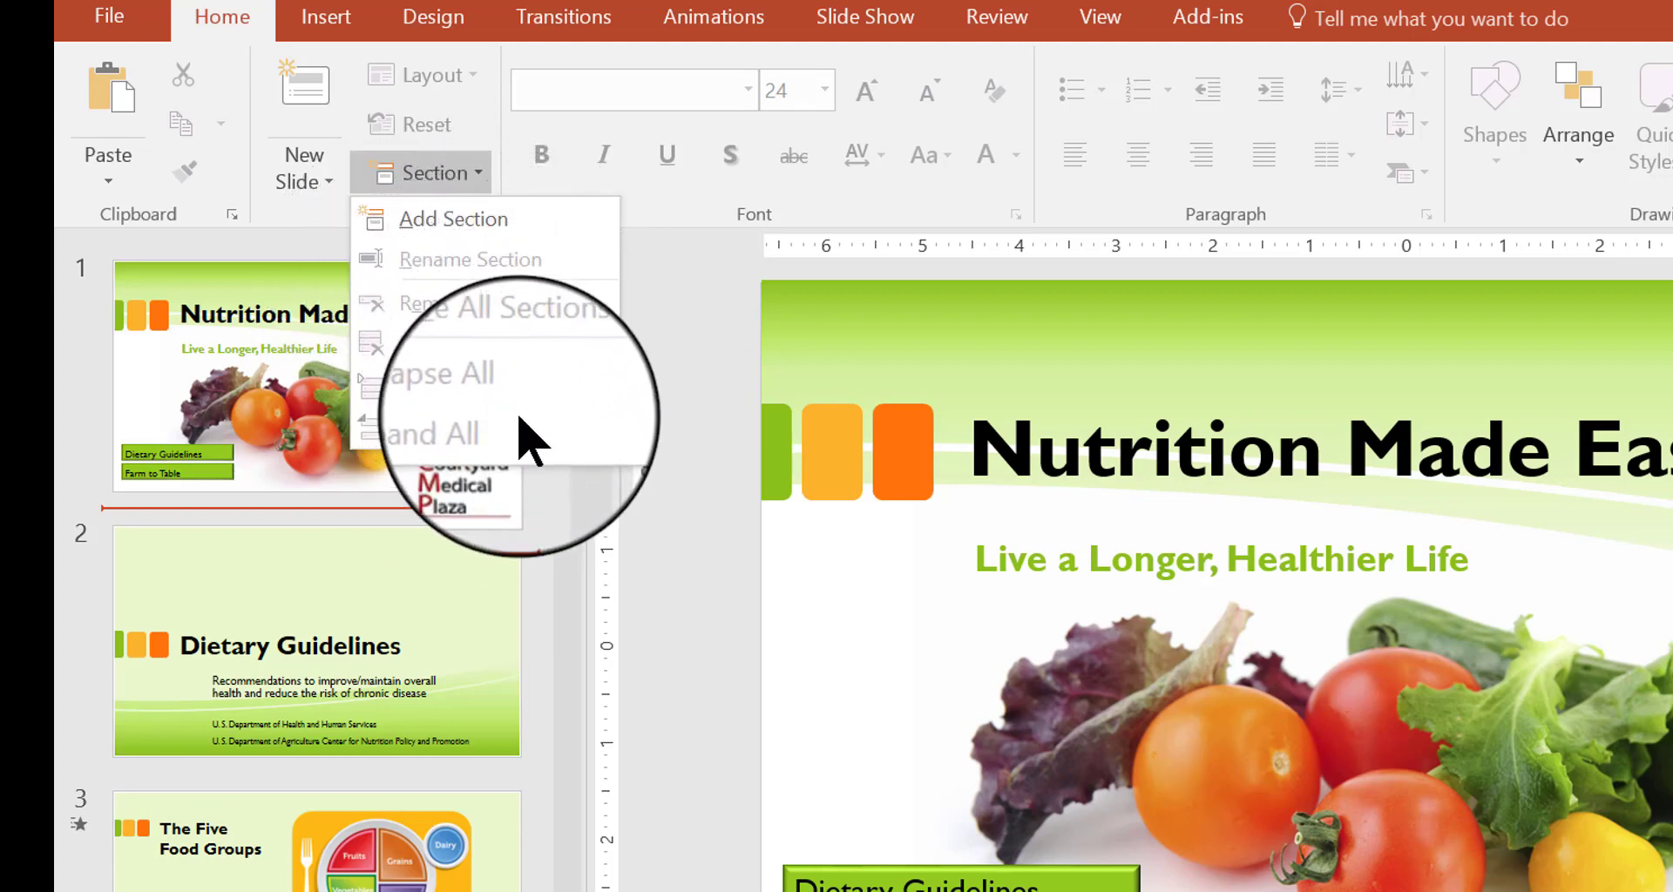
{"action": "left_click", "coordinate": [411, 507]}
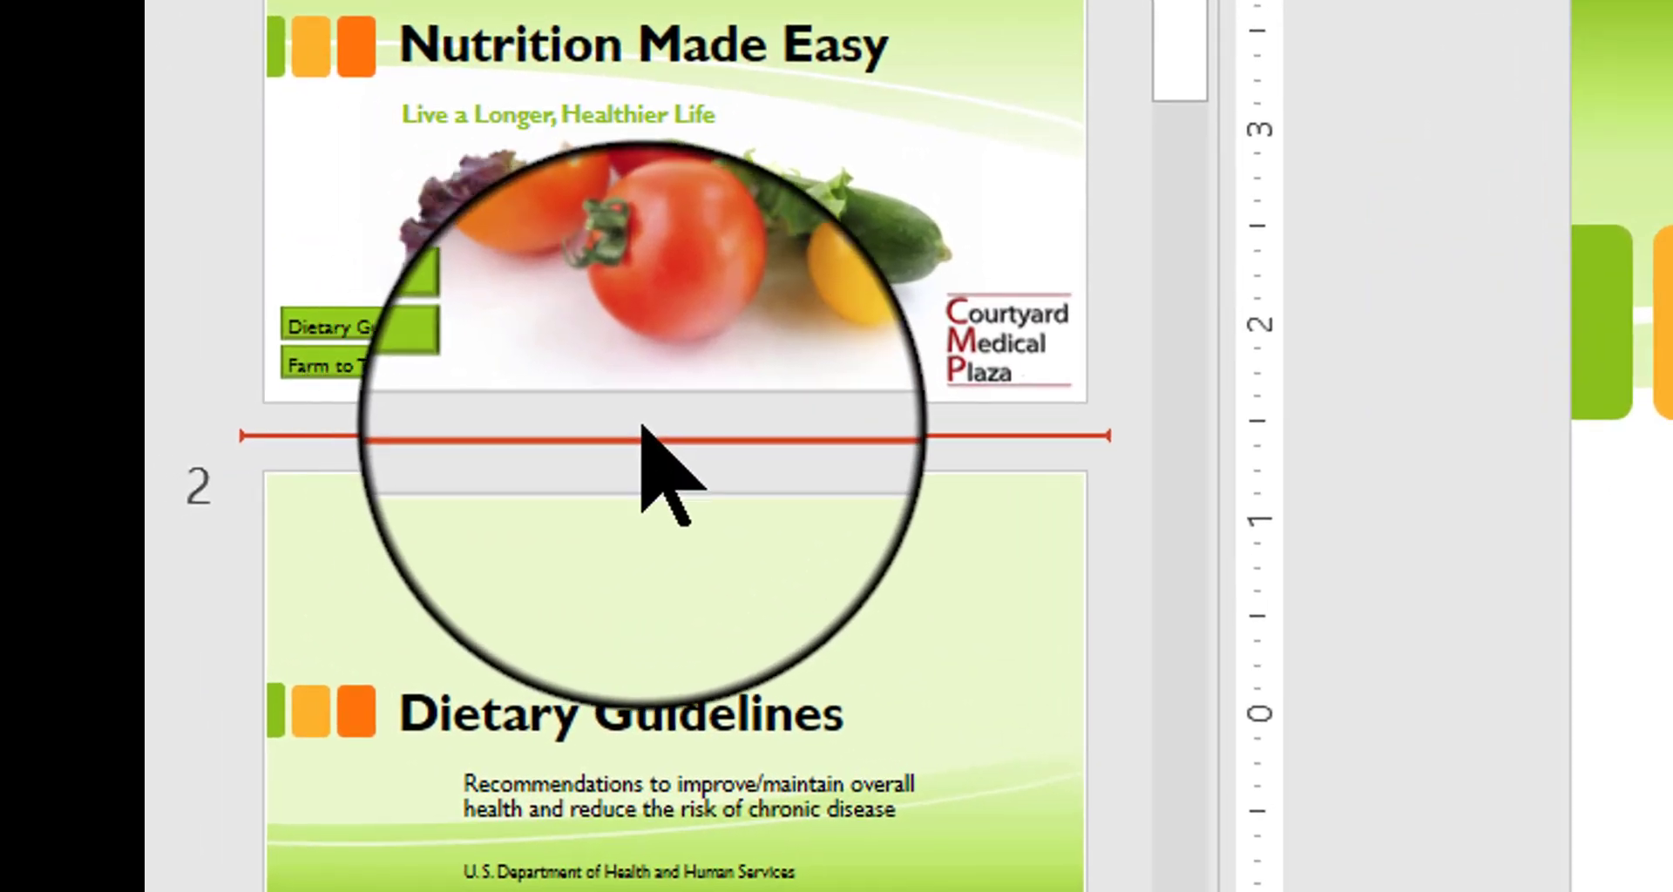
{"action": "right_click", "coordinate": [595, 433]}
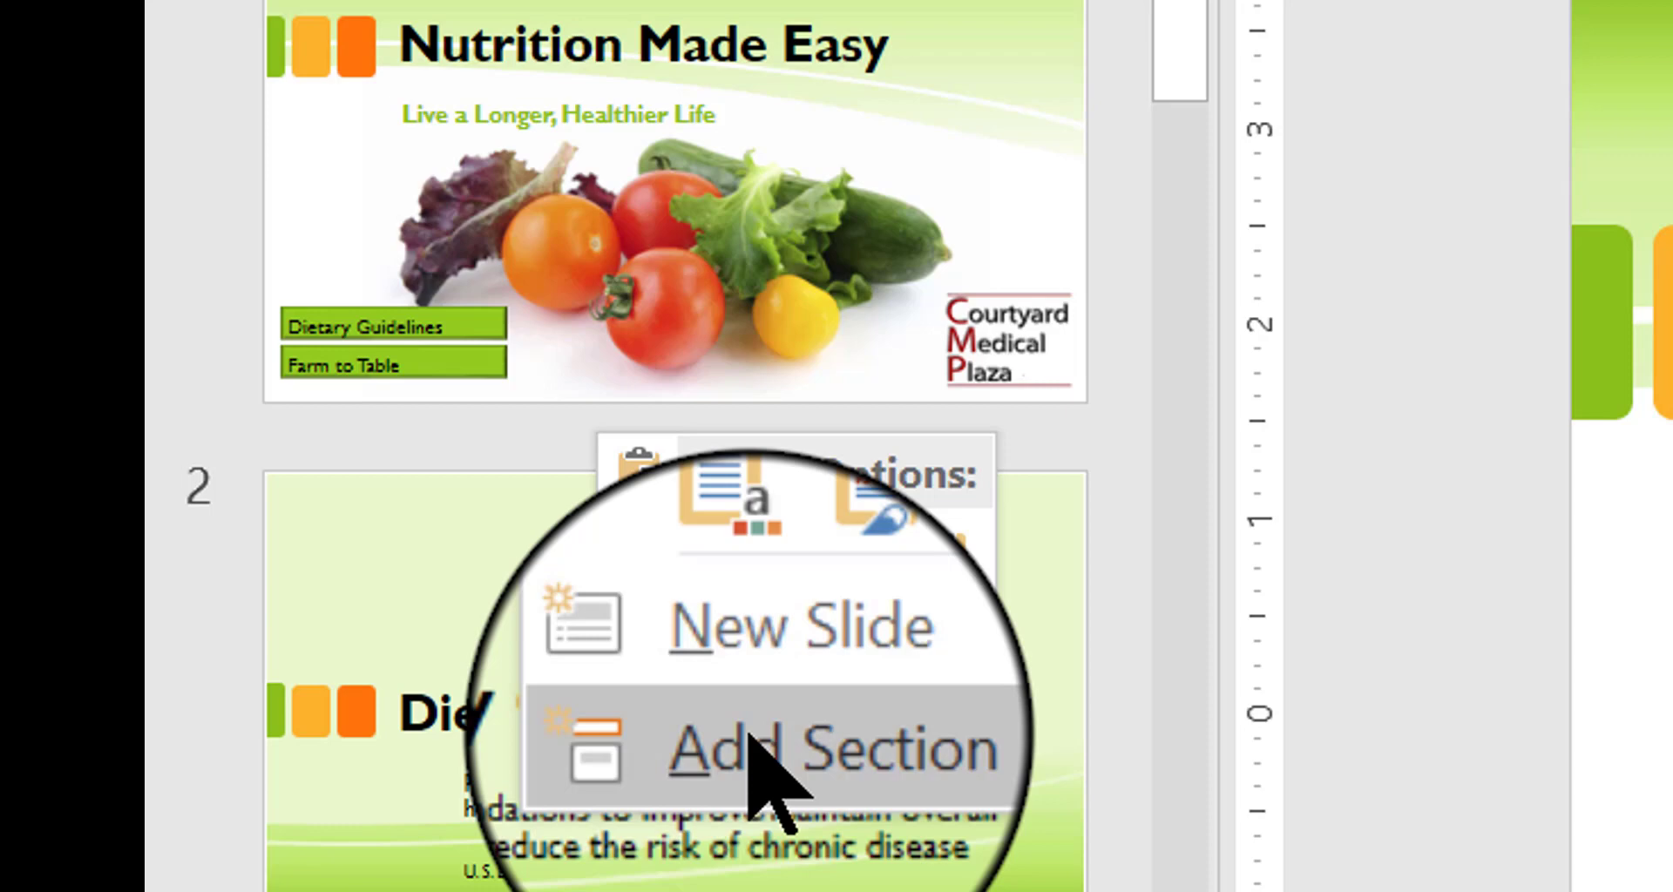
{"action": "left_click", "coordinate": [499, 433]}
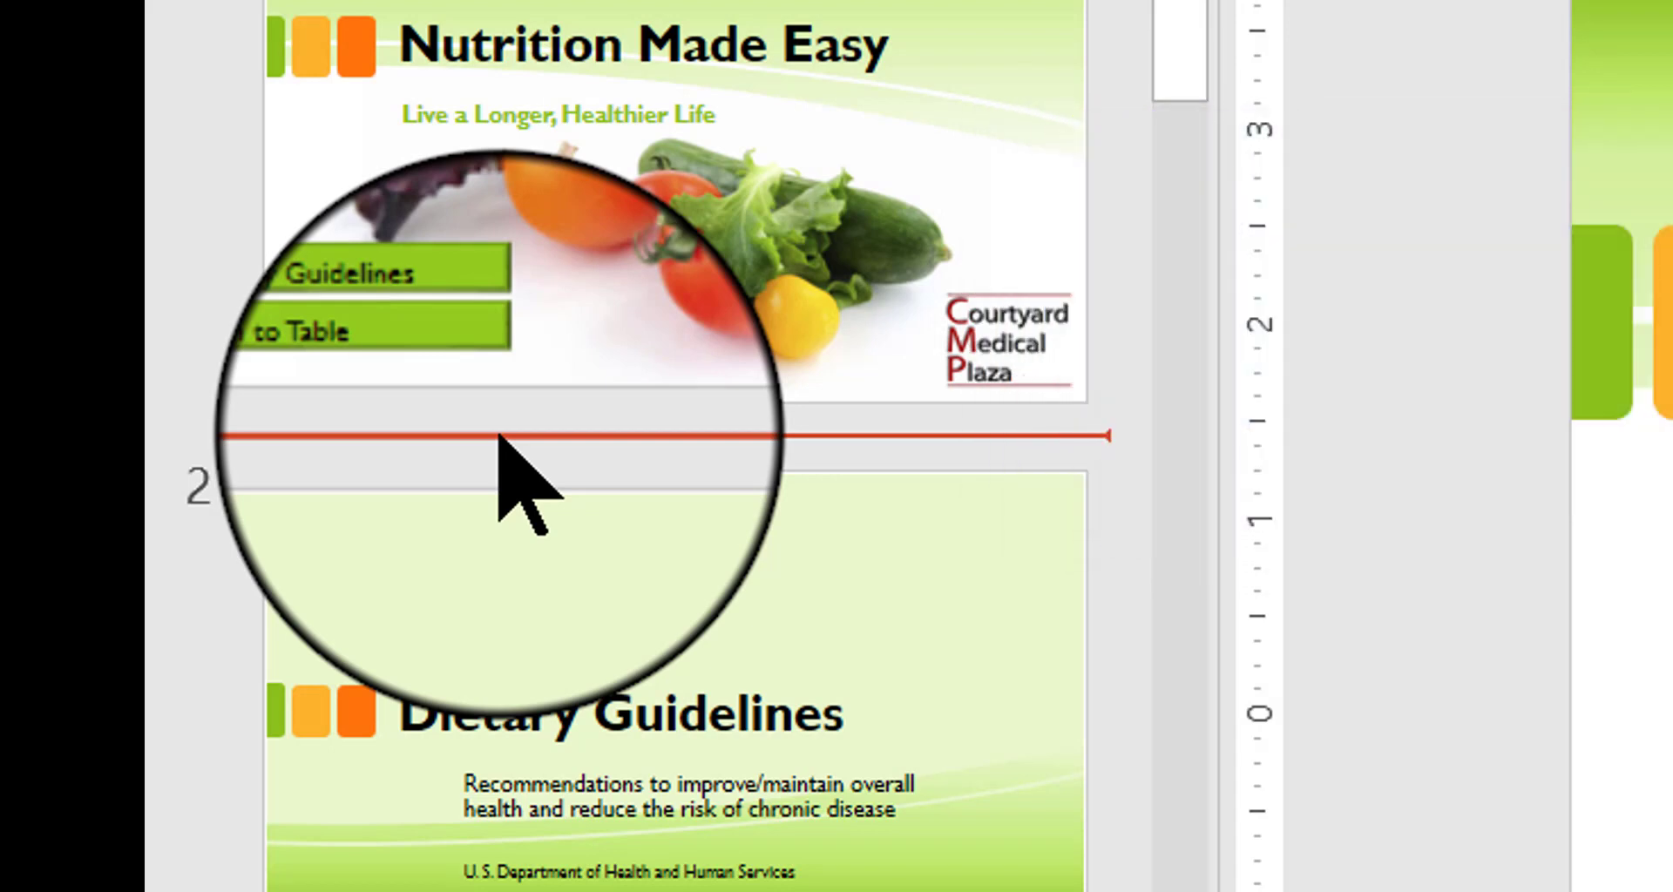
- Add a new section starting at slide 2 and name it 'Dietary Guidelines'
{"action": "right_click", "coordinate": [499, 433]}
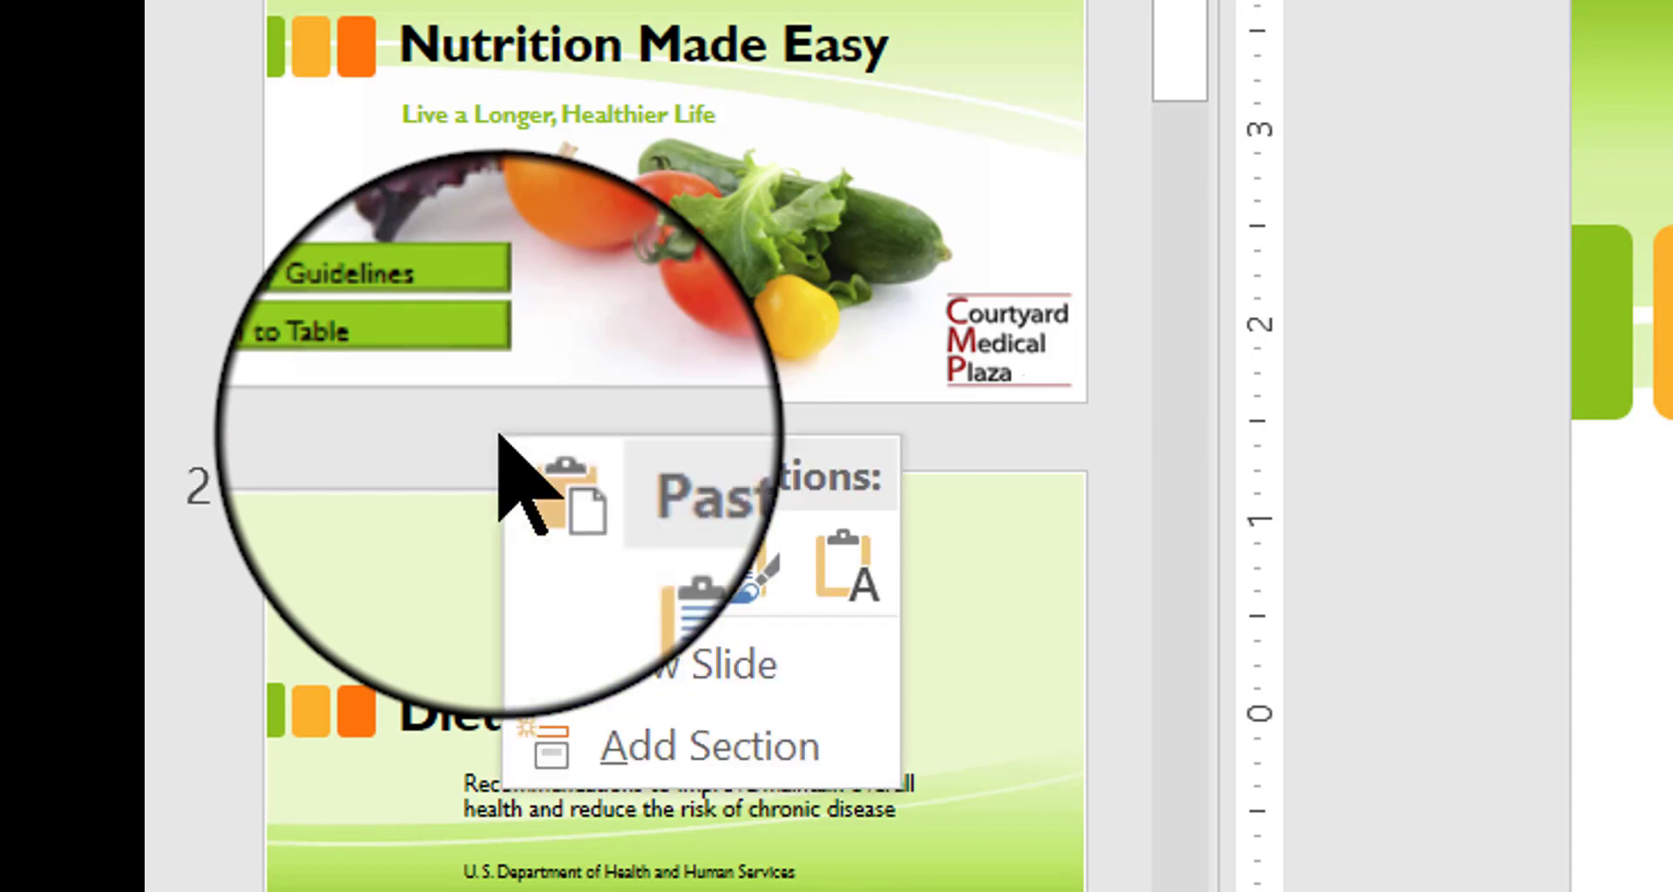
{"action": "left_click", "coordinate": [655, 754]}
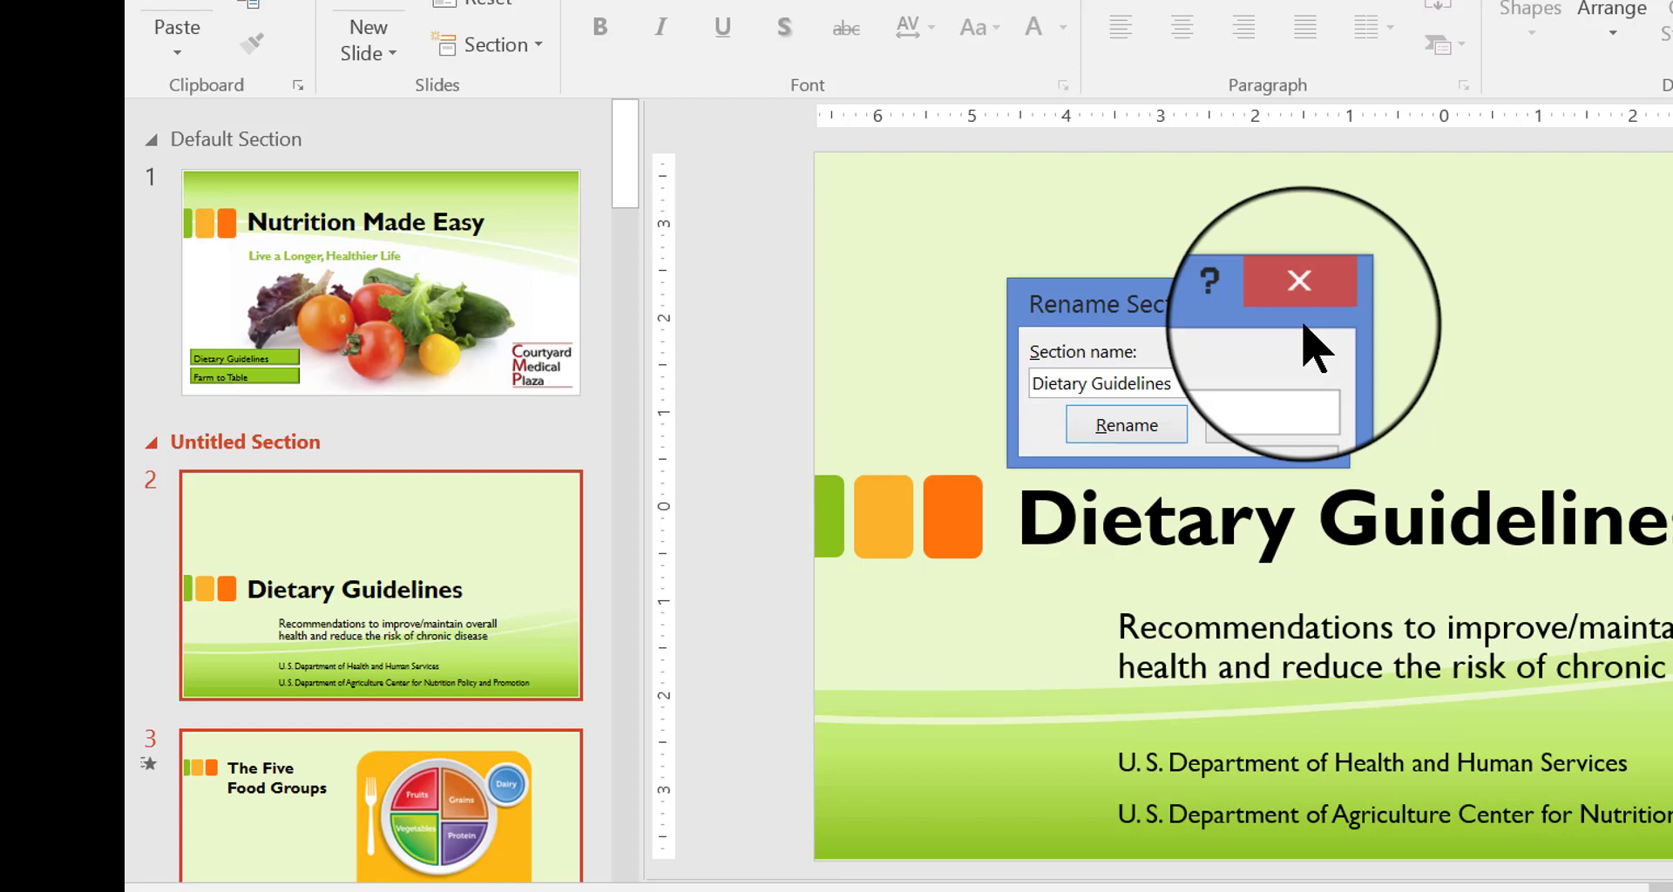
{"action": "left_click", "coordinate": [1219, 377]}
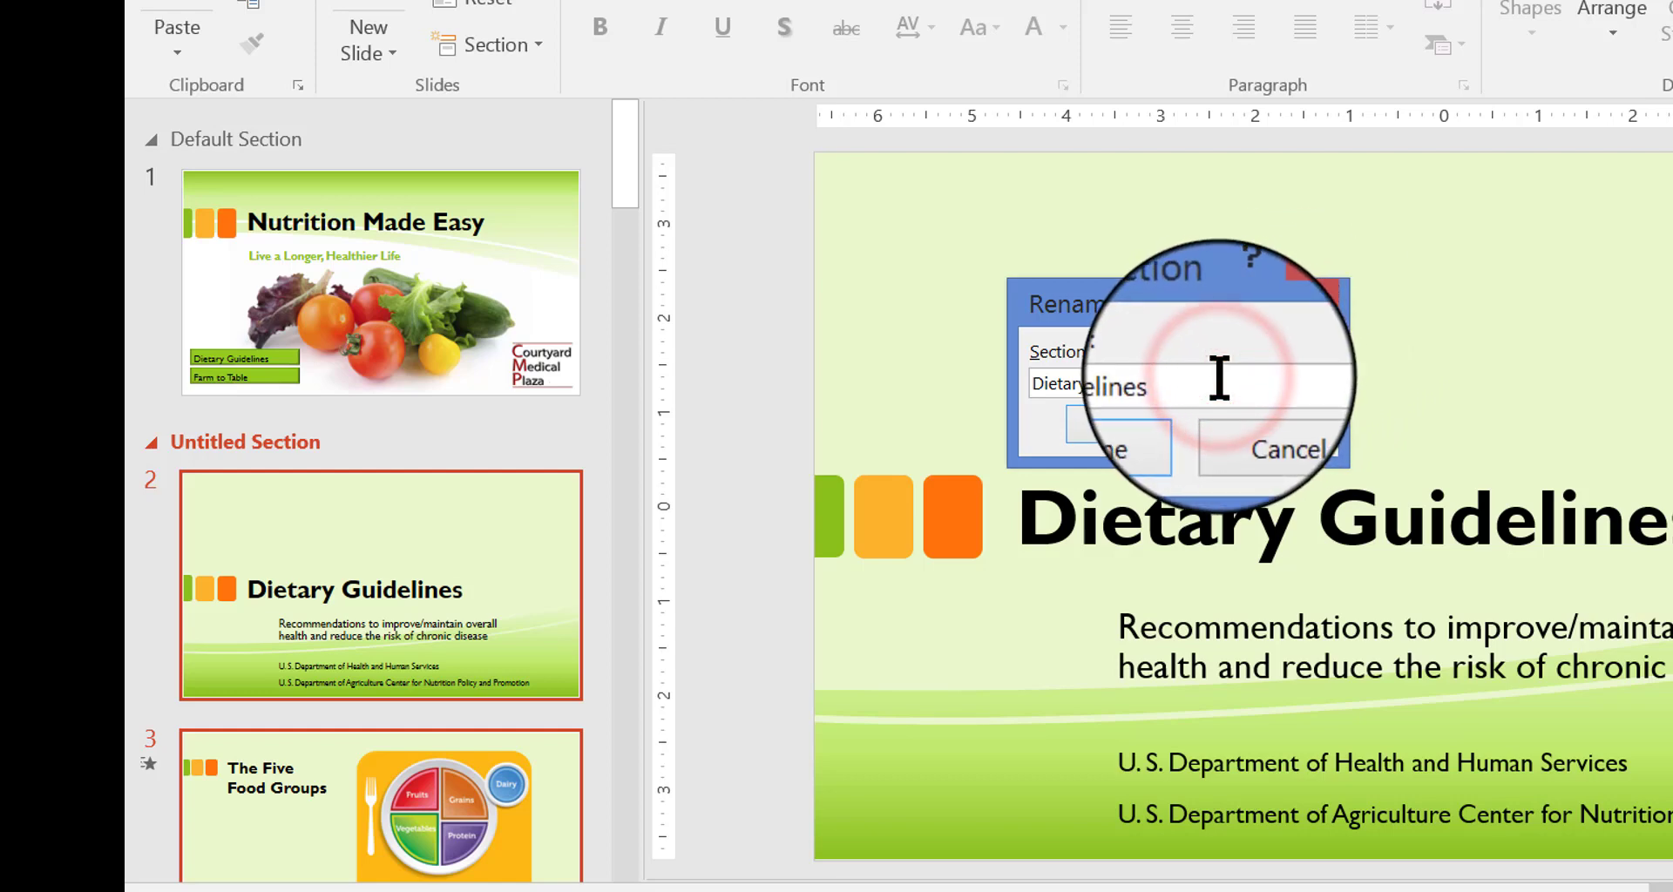
{"action": "key", "text": "Return"}
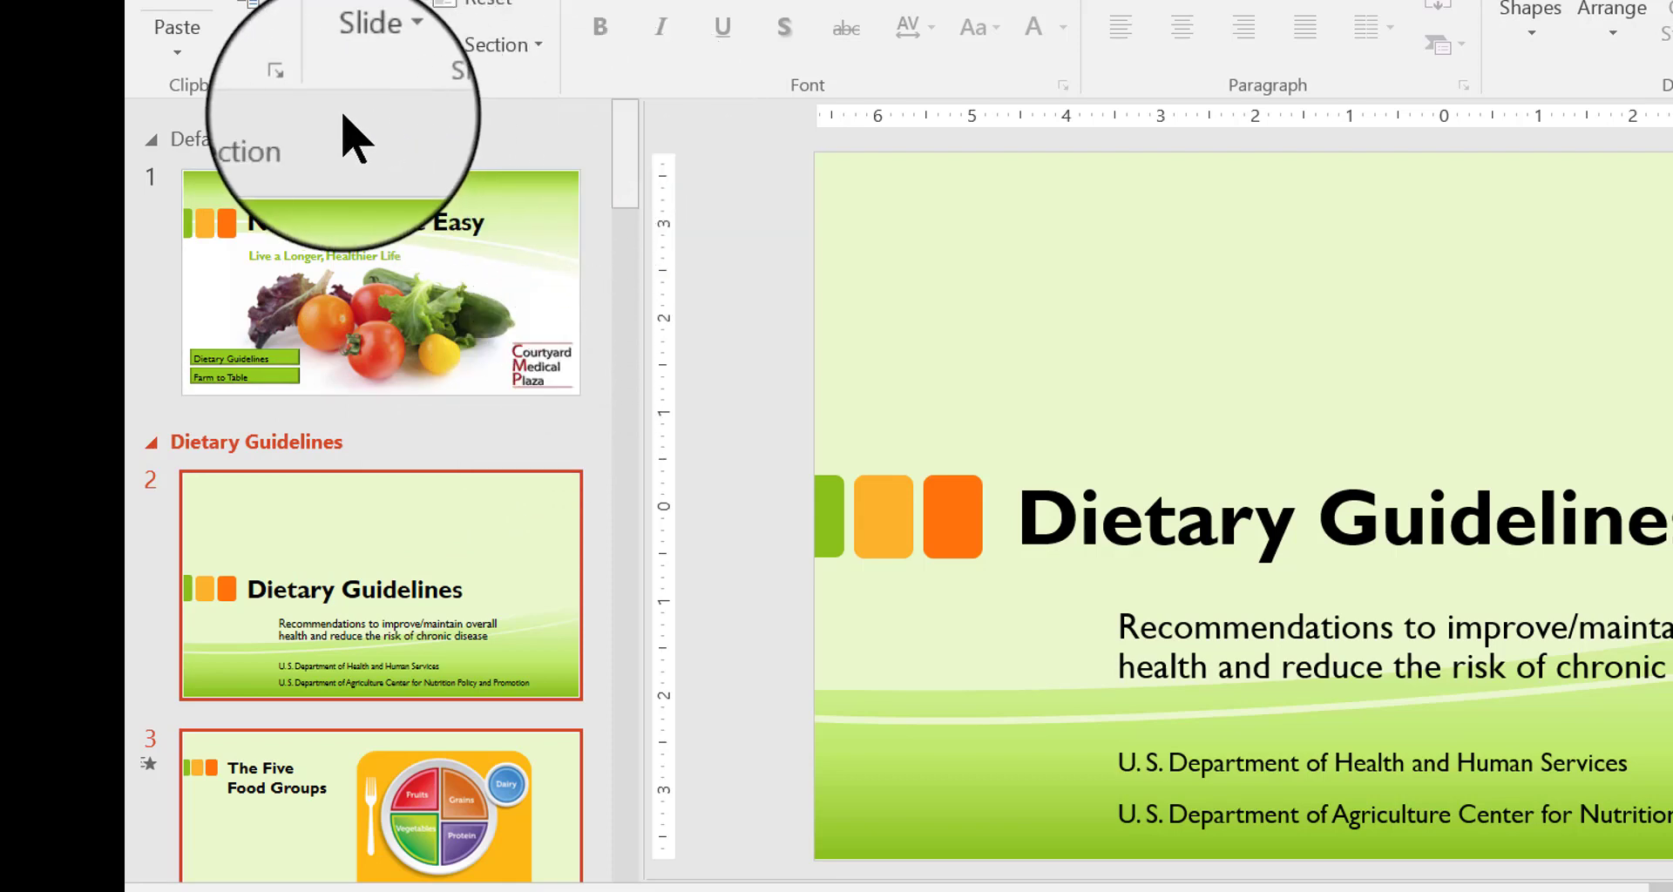
- Rename the Default Section containing slide 1 to 'Title'
{"action": "right_click", "coordinate": [247, 142]}
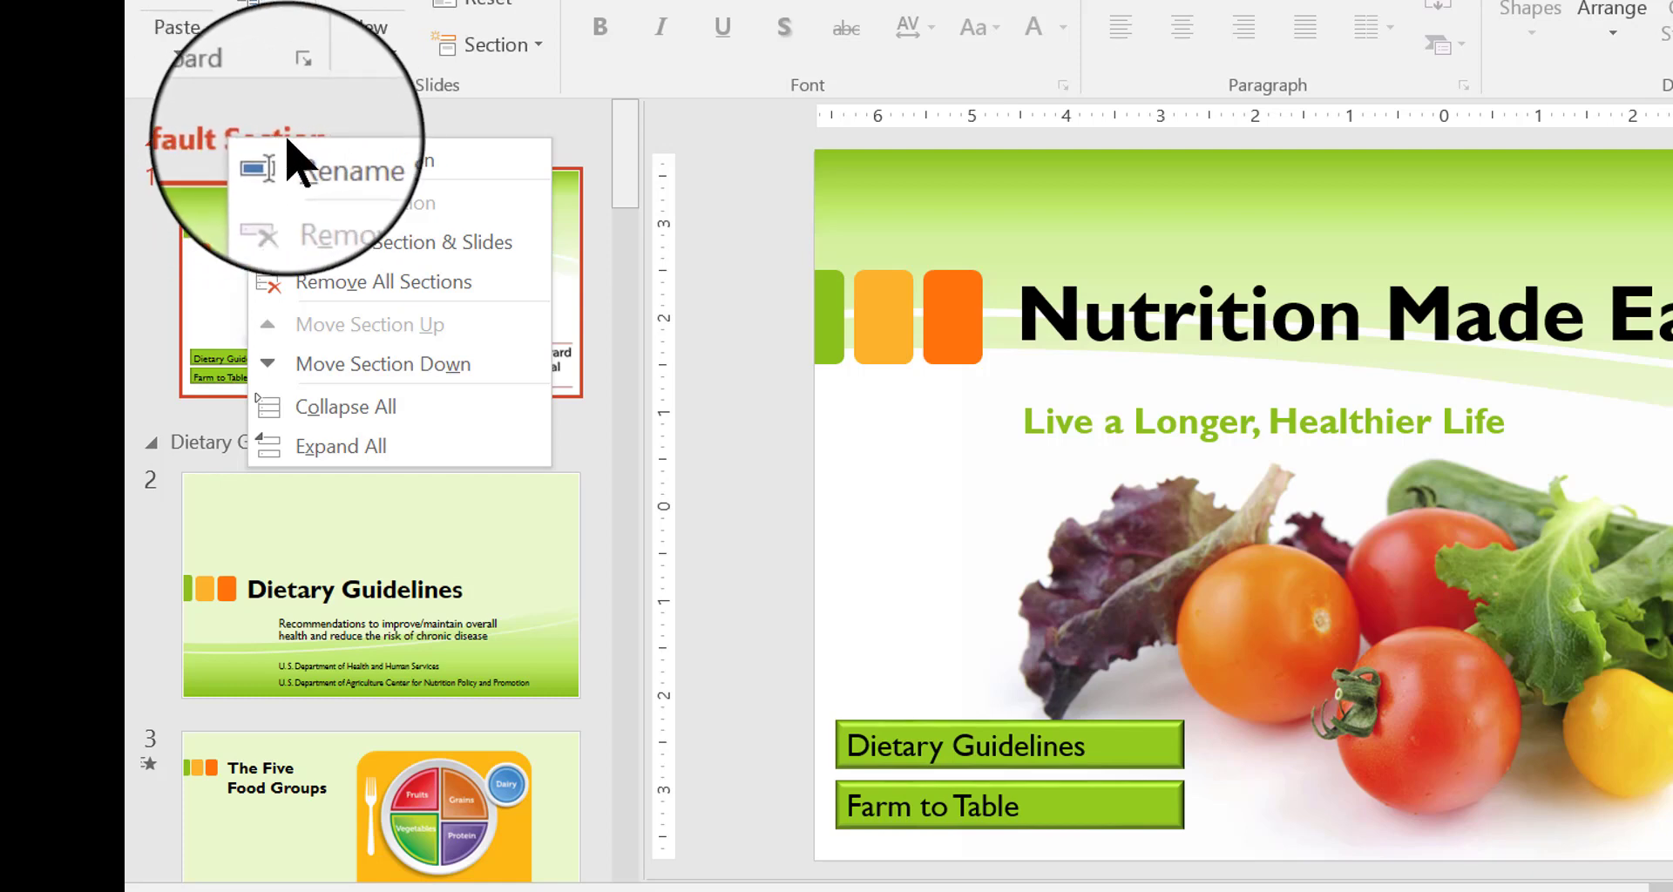
{"action": "left_click", "coordinate": [364, 162]}
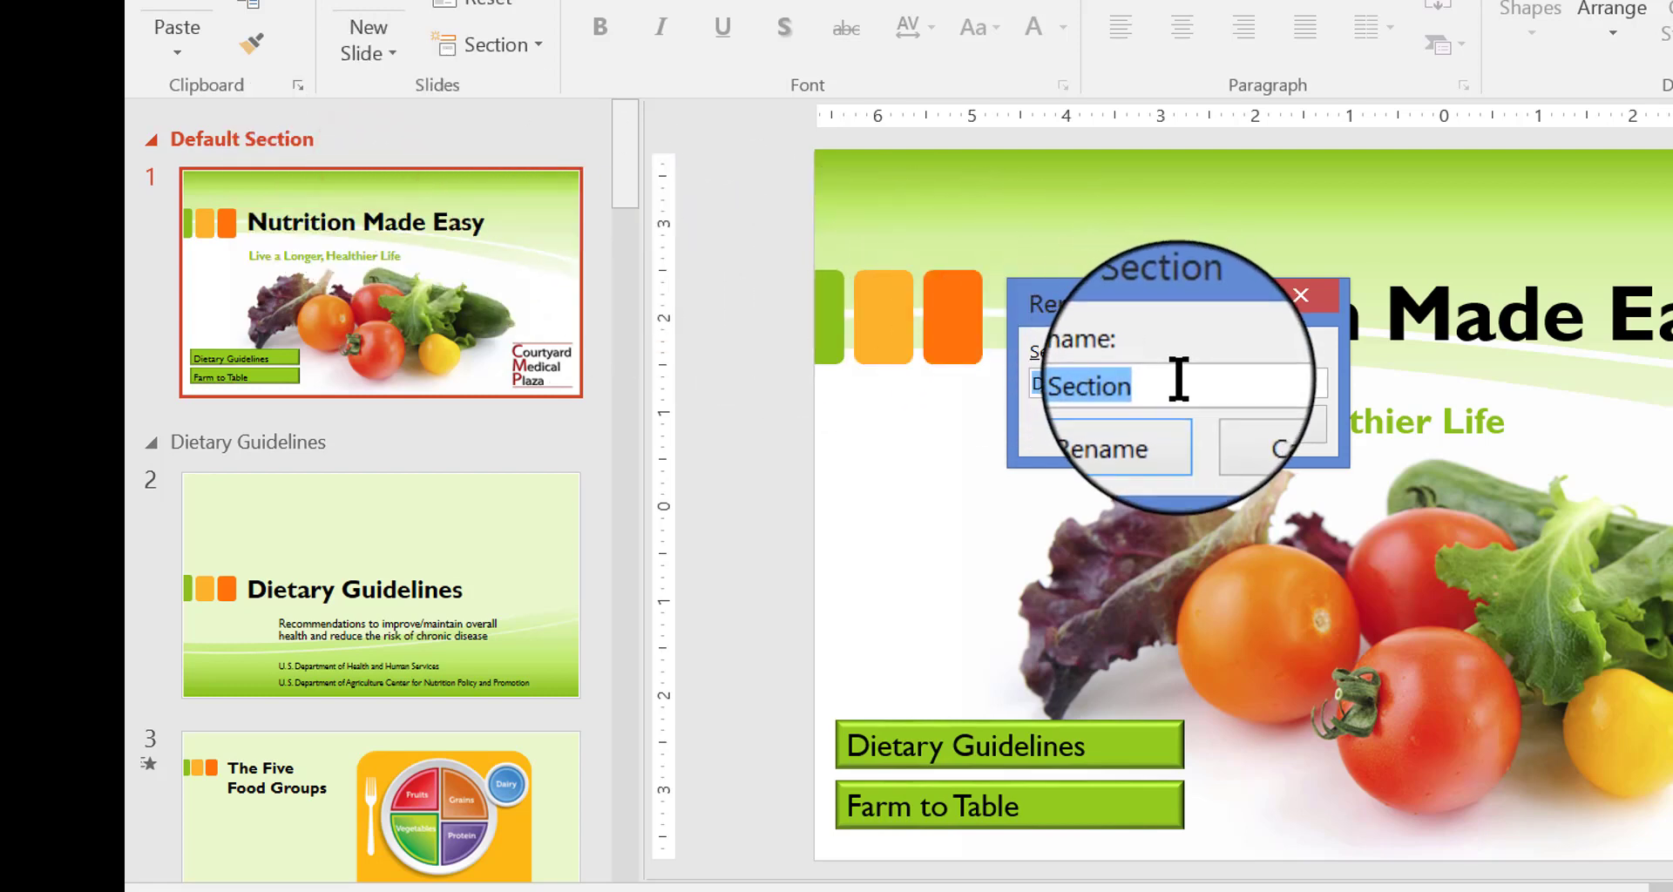
{"action": "left_click_drag", "start_coordinate": [1151, 301], "coordinate": [1108, 247]}
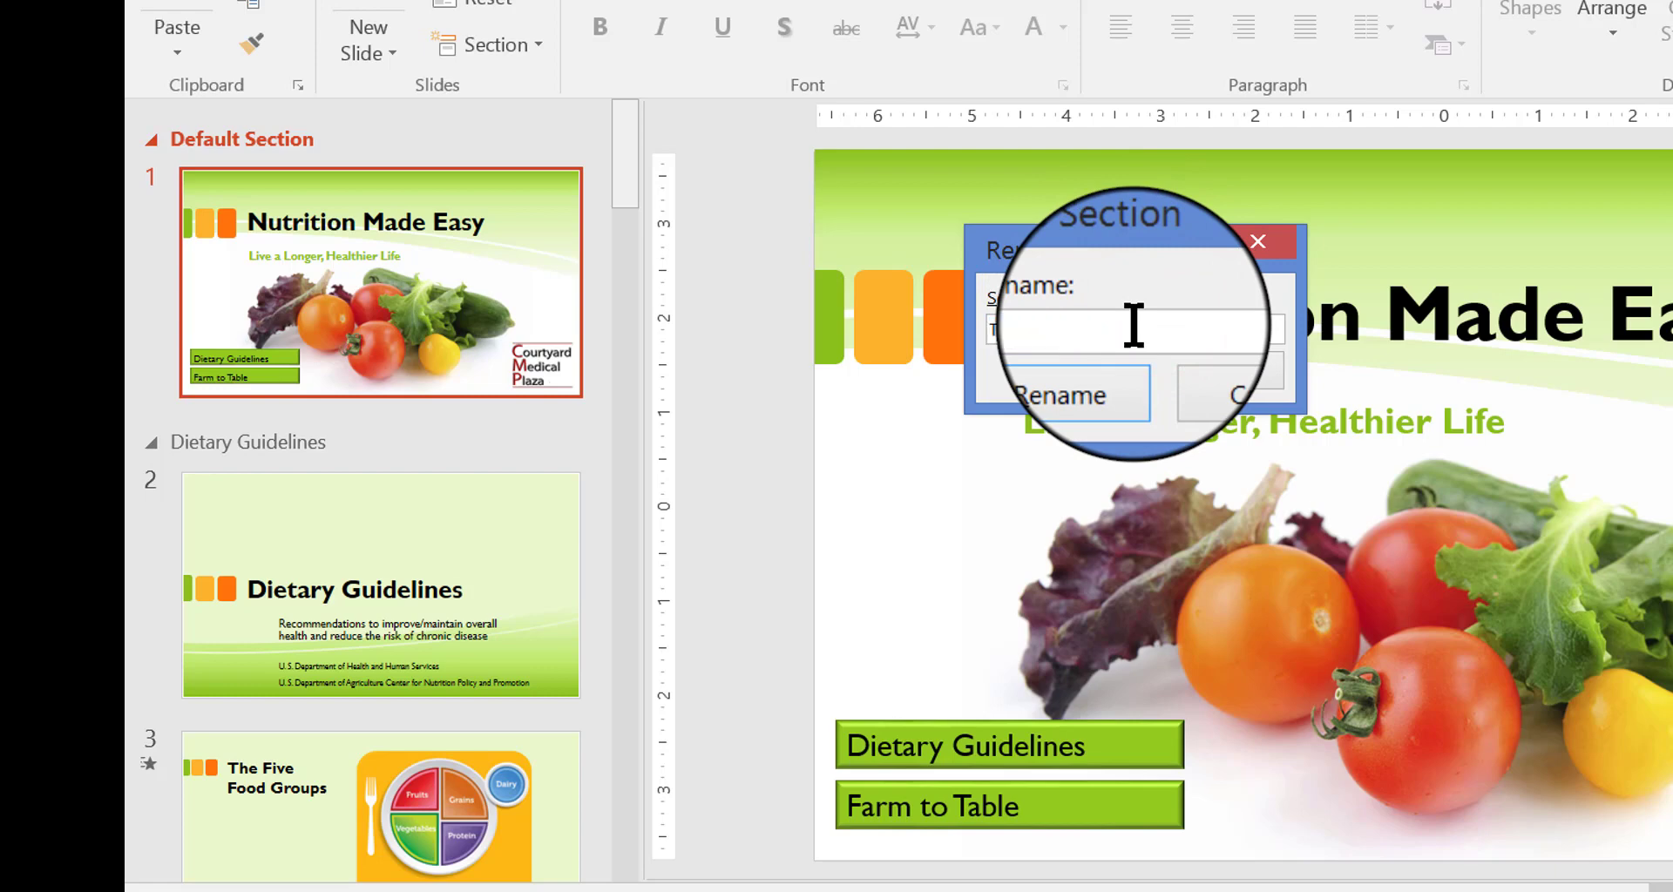
{"action": "left_click", "coordinate": [1103, 373]}
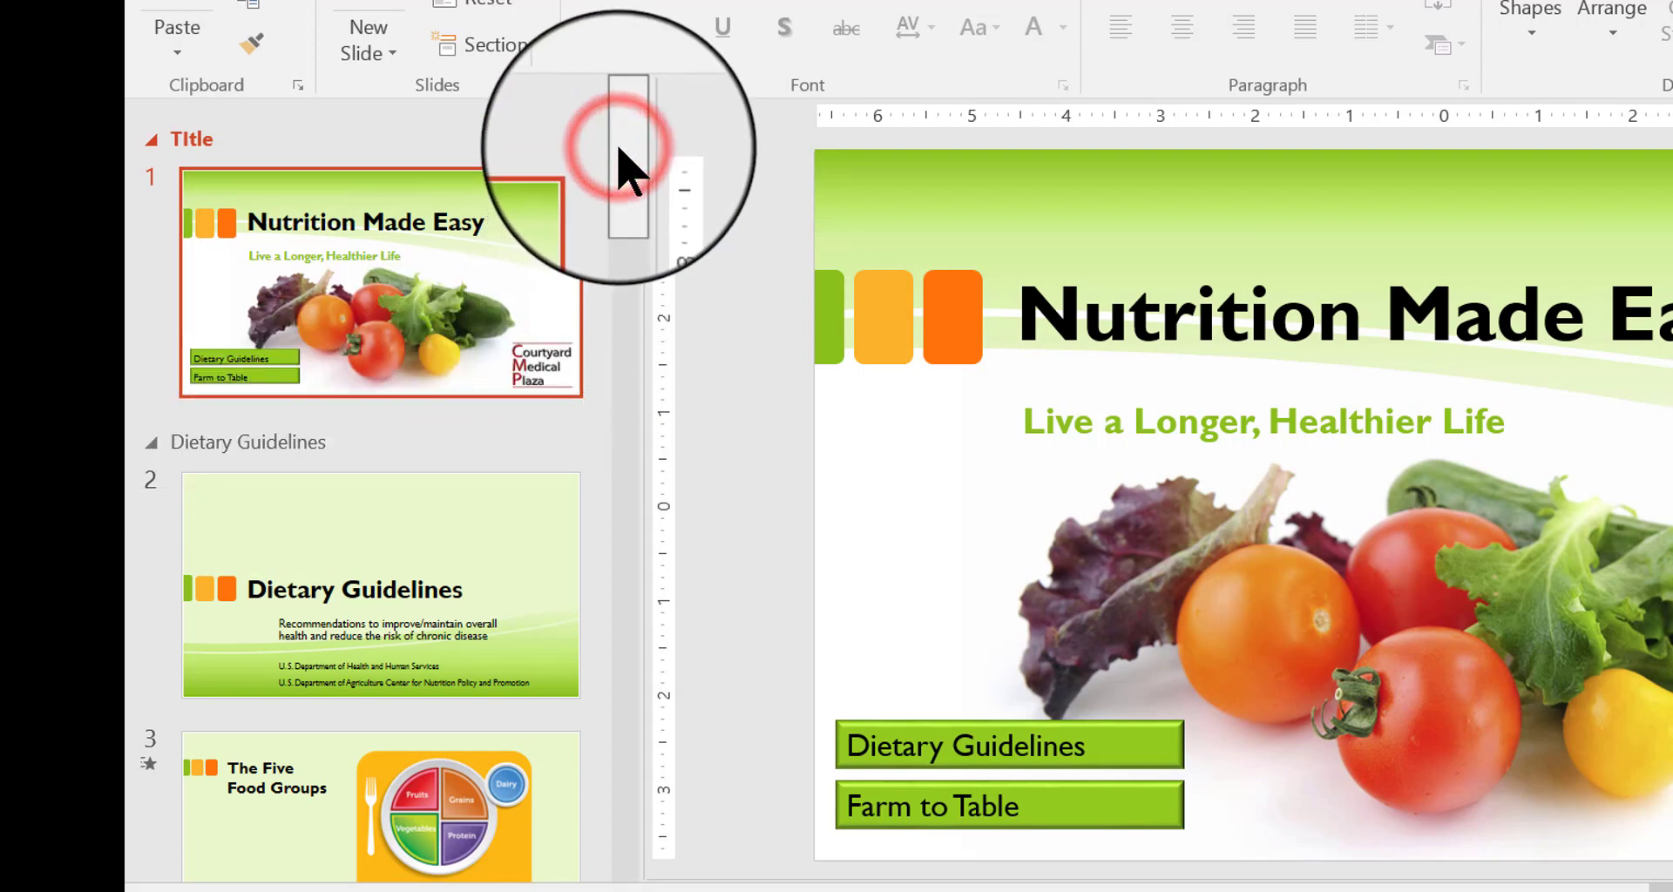
{"action": "left_click_drag", "start_coordinate": [621, 170], "coordinate": [621, 172]}
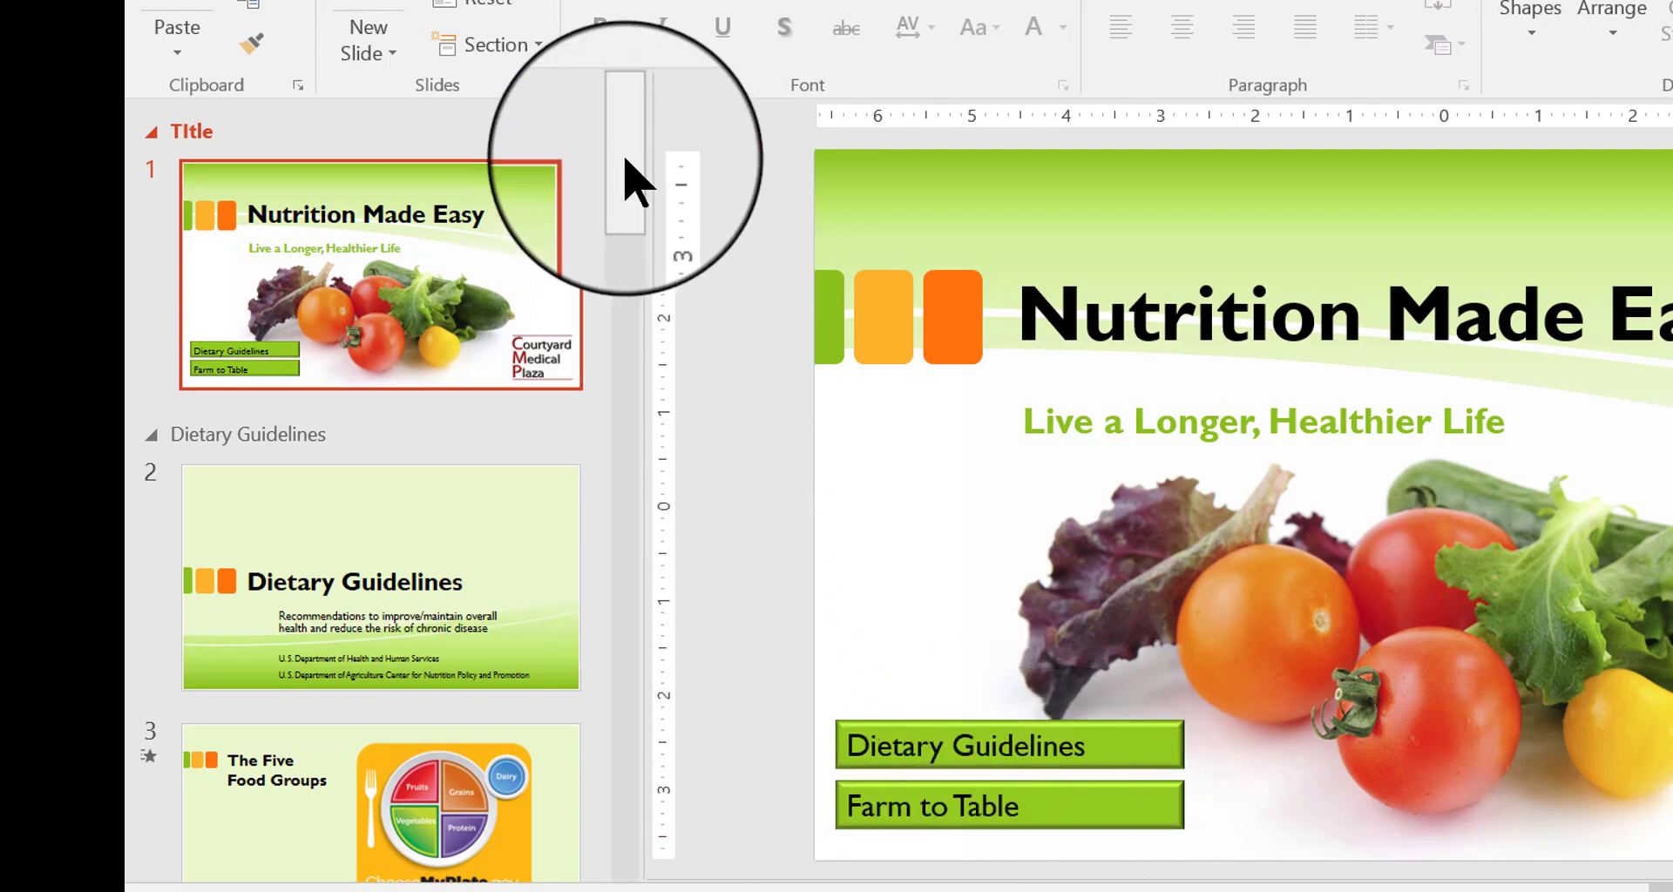
{"action": "left_click_drag", "start_coordinate": [626, 159], "coordinate": [628, 713]}
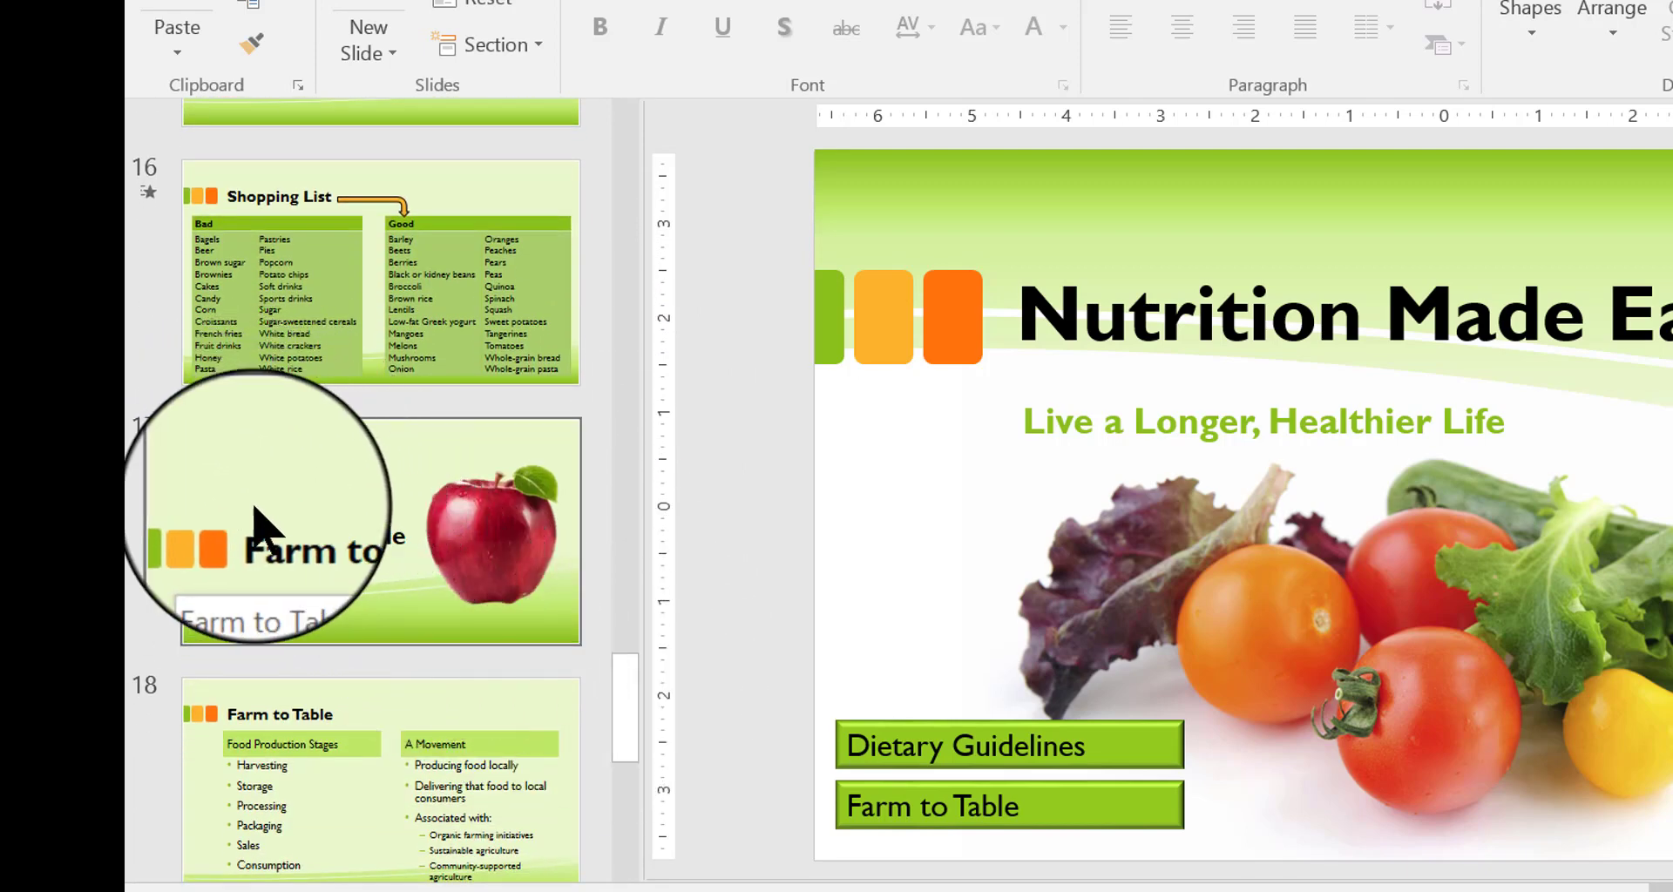
- Place the insertion point between slide 16 'Shopping List' and slide 17 'Farm to Table'
{"action": "left_click", "coordinate": [267, 404]}
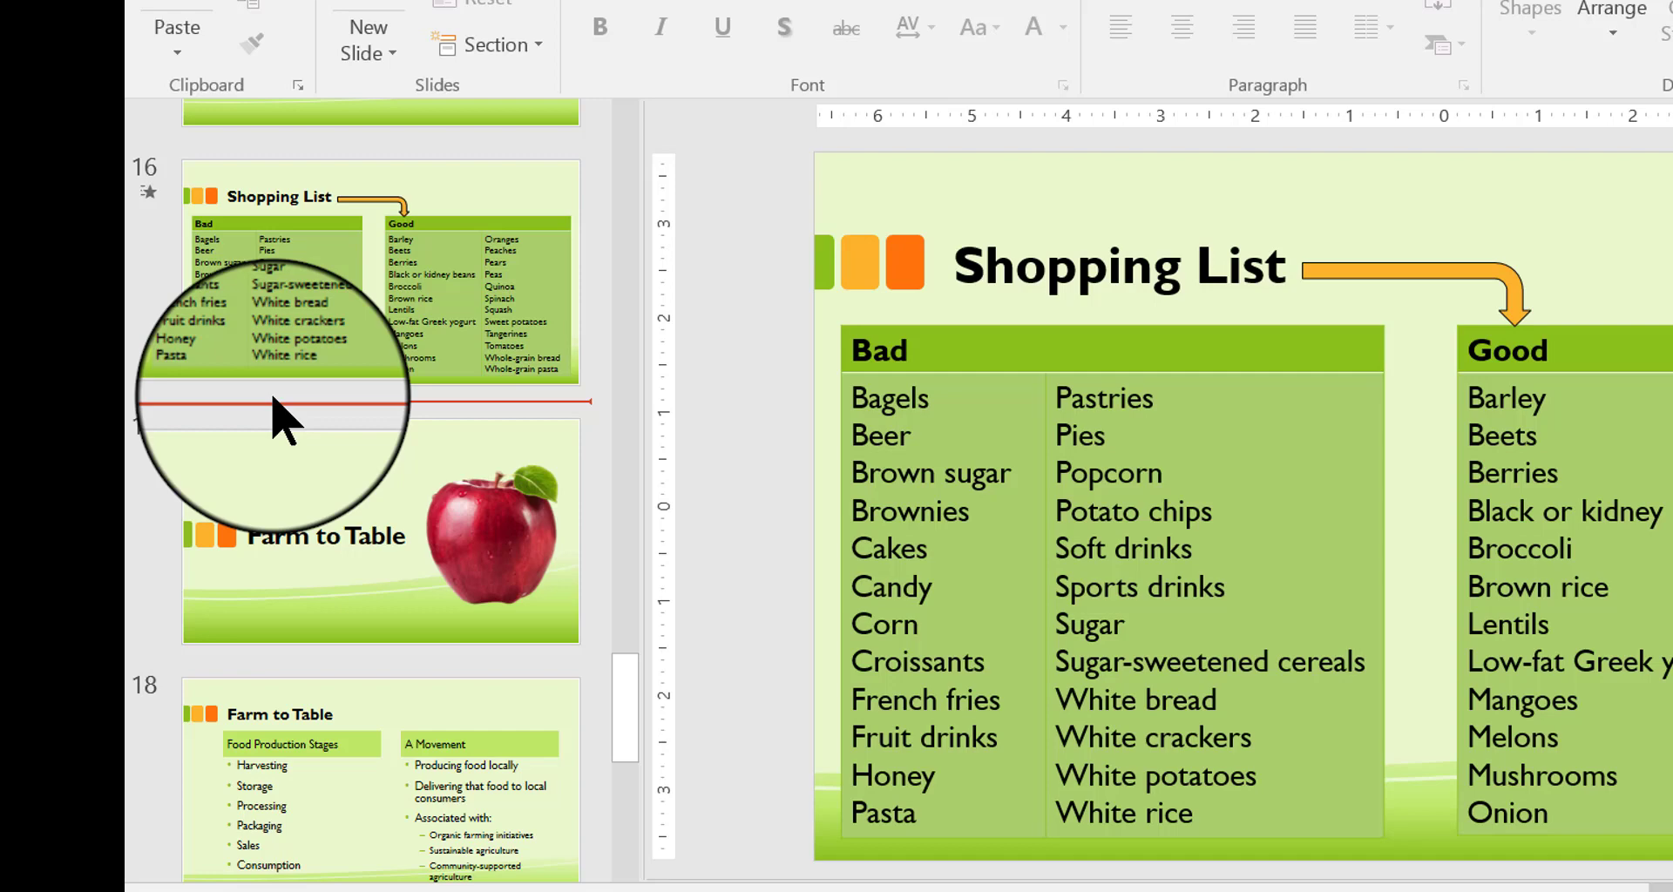
- Add a new section starting at slide 17 and name it 'Farm to Table'
{"action": "right_click", "coordinate": [277, 418]}
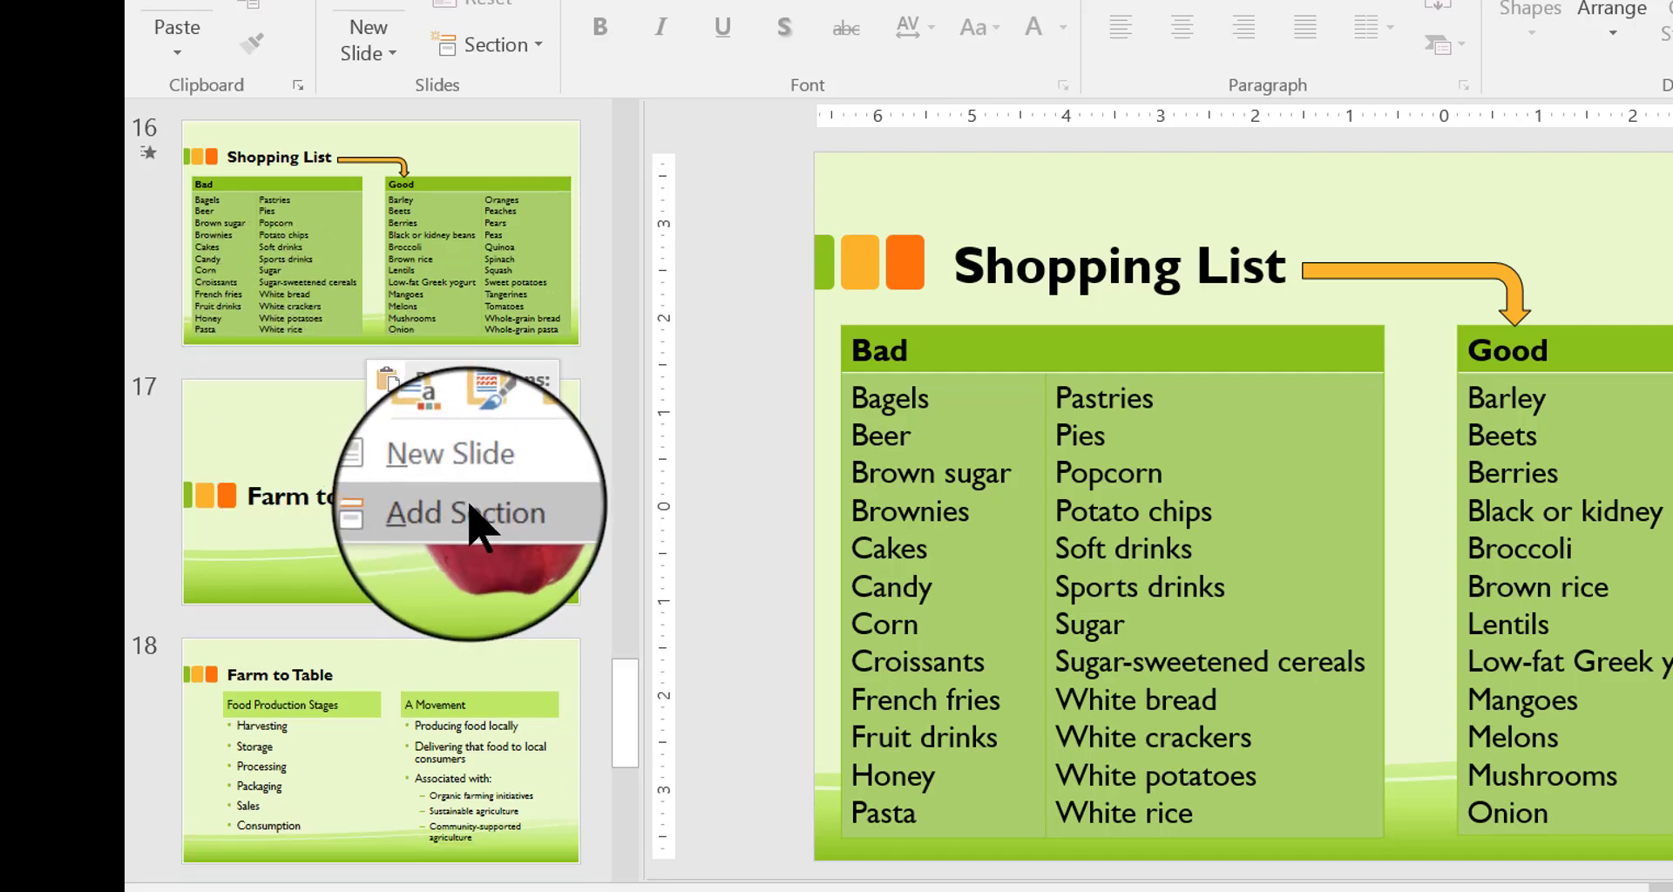
{"action": "left_click", "coordinate": [471, 512]}
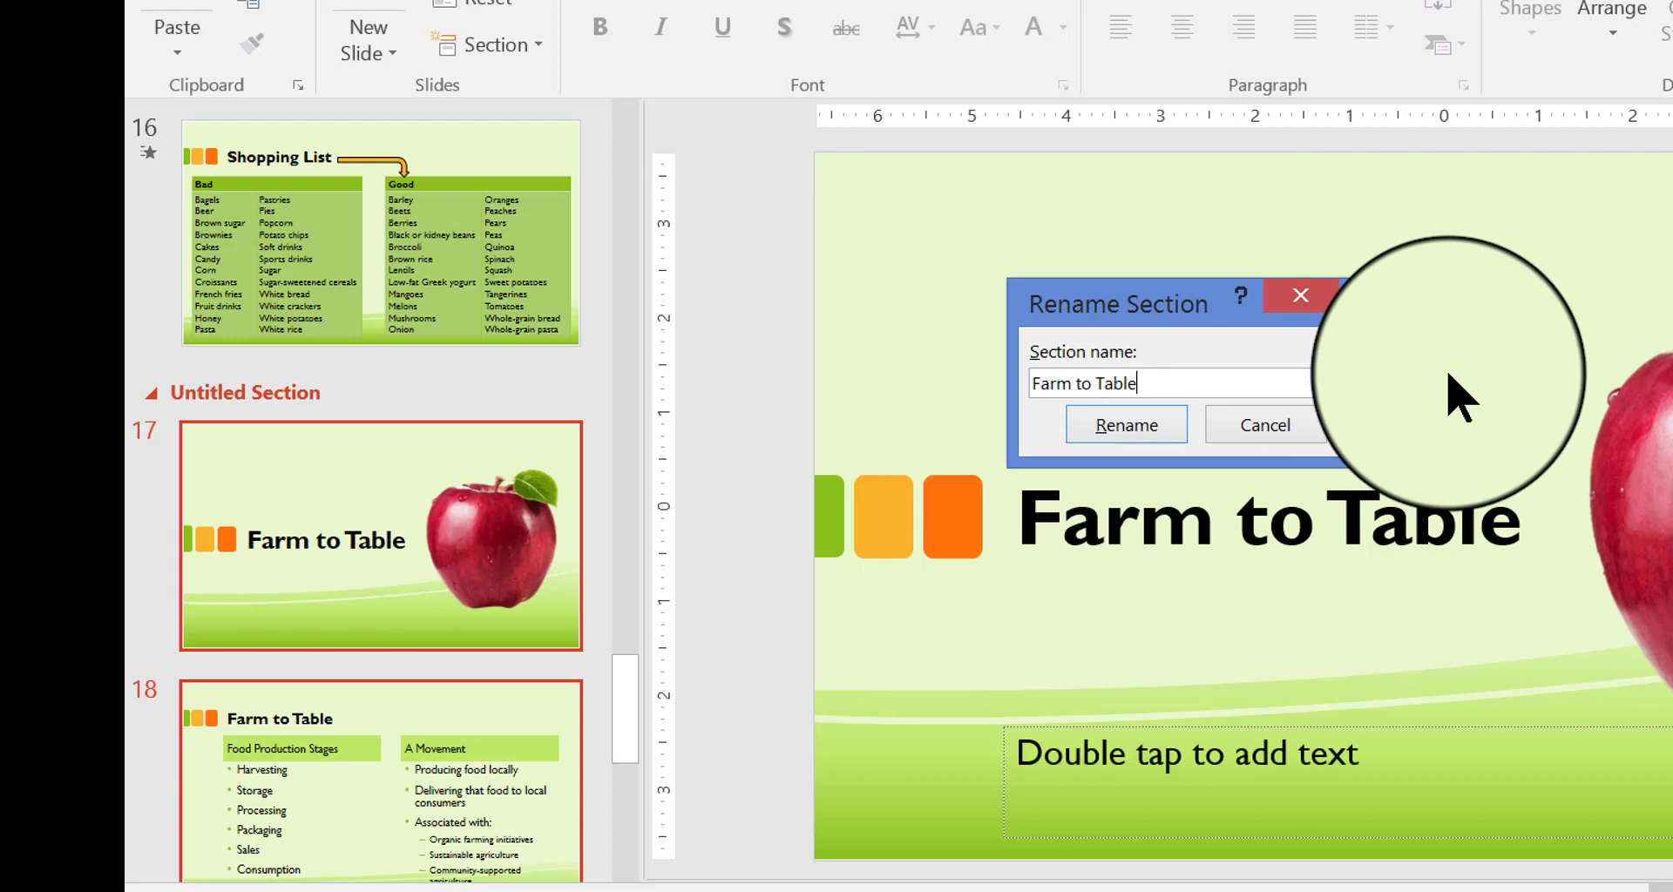
{"action": "left_click", "coordinate": [1169, 430]}
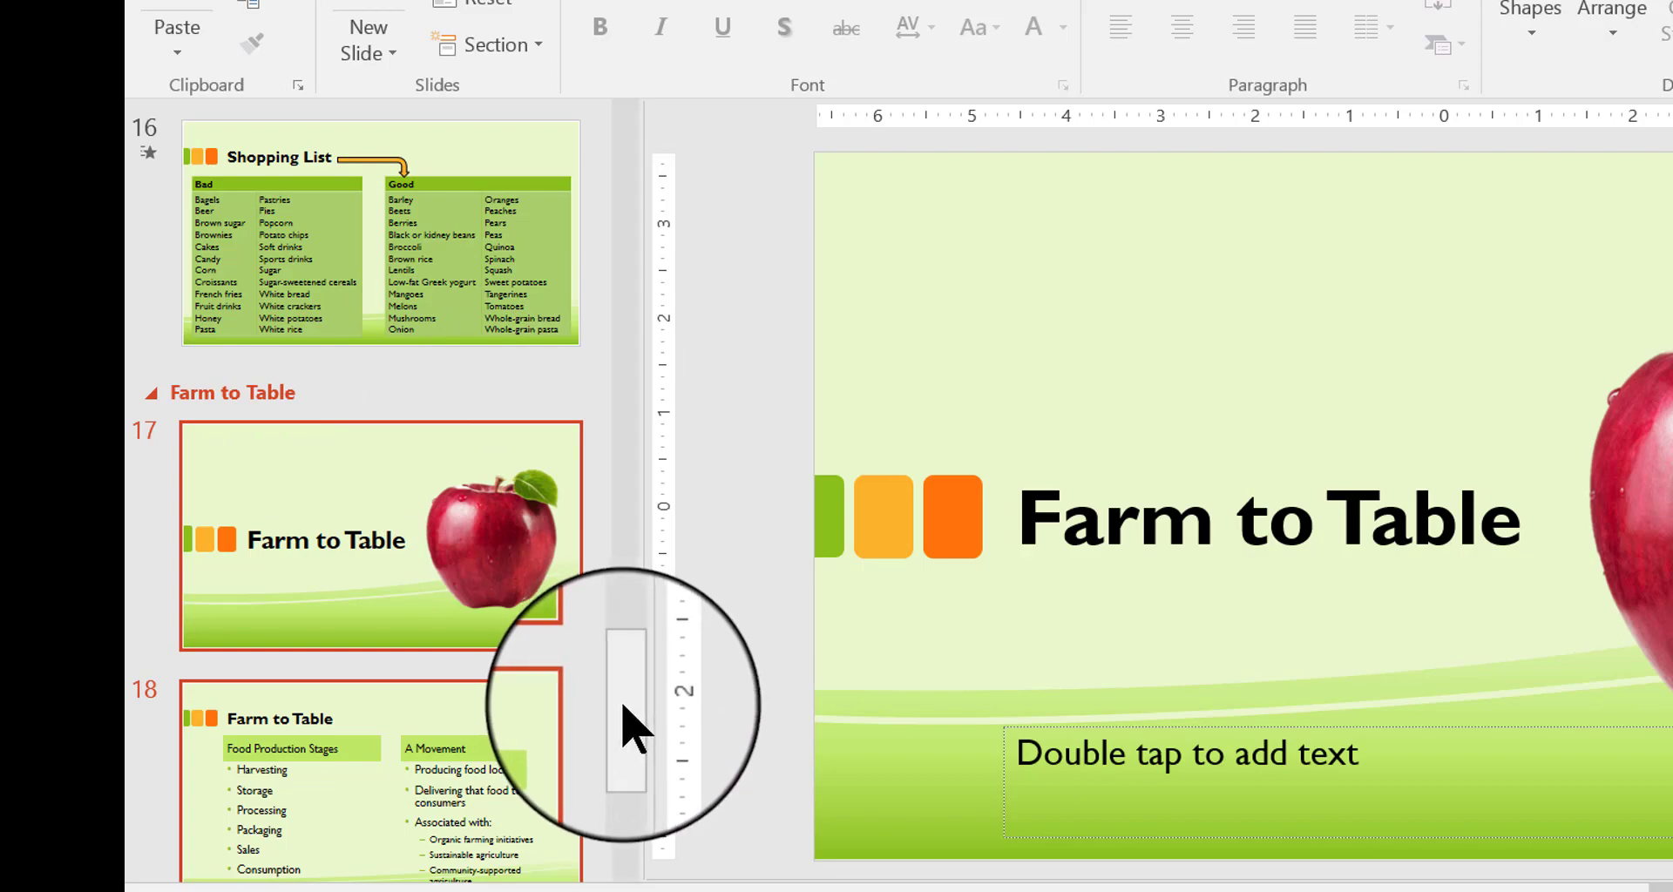
{"action": "left_click_drag", "start_coordinate": [624, 706], "coordinate": [626, 131]}
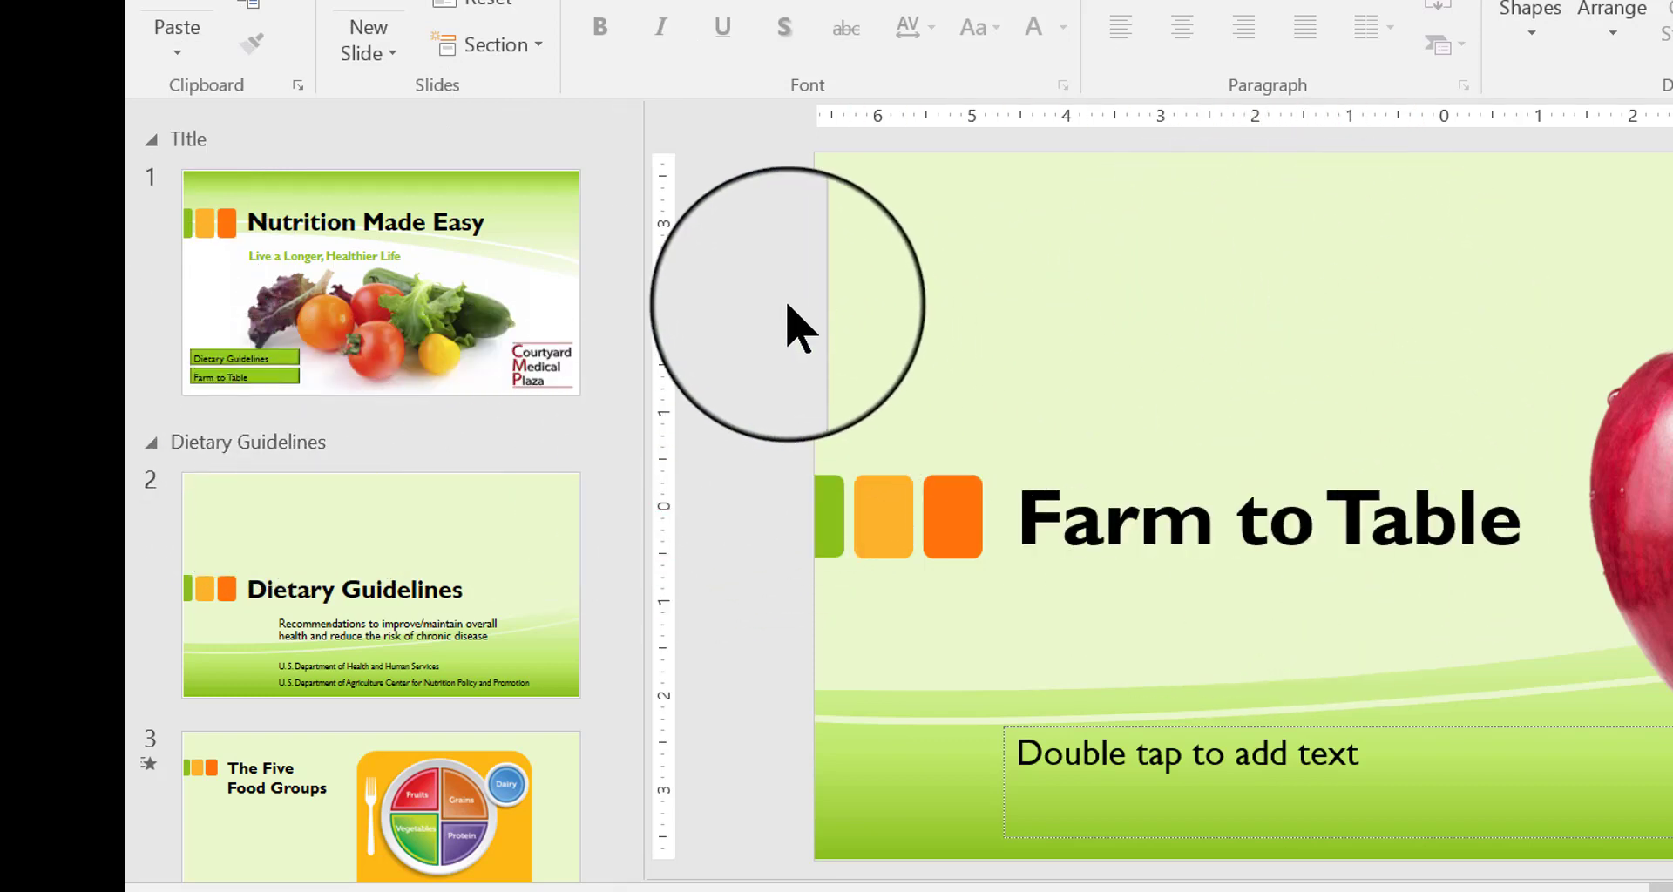
{"action": "left_click_drag", "start_coordinate": [626, 187], "coordinate": [652, 751]}
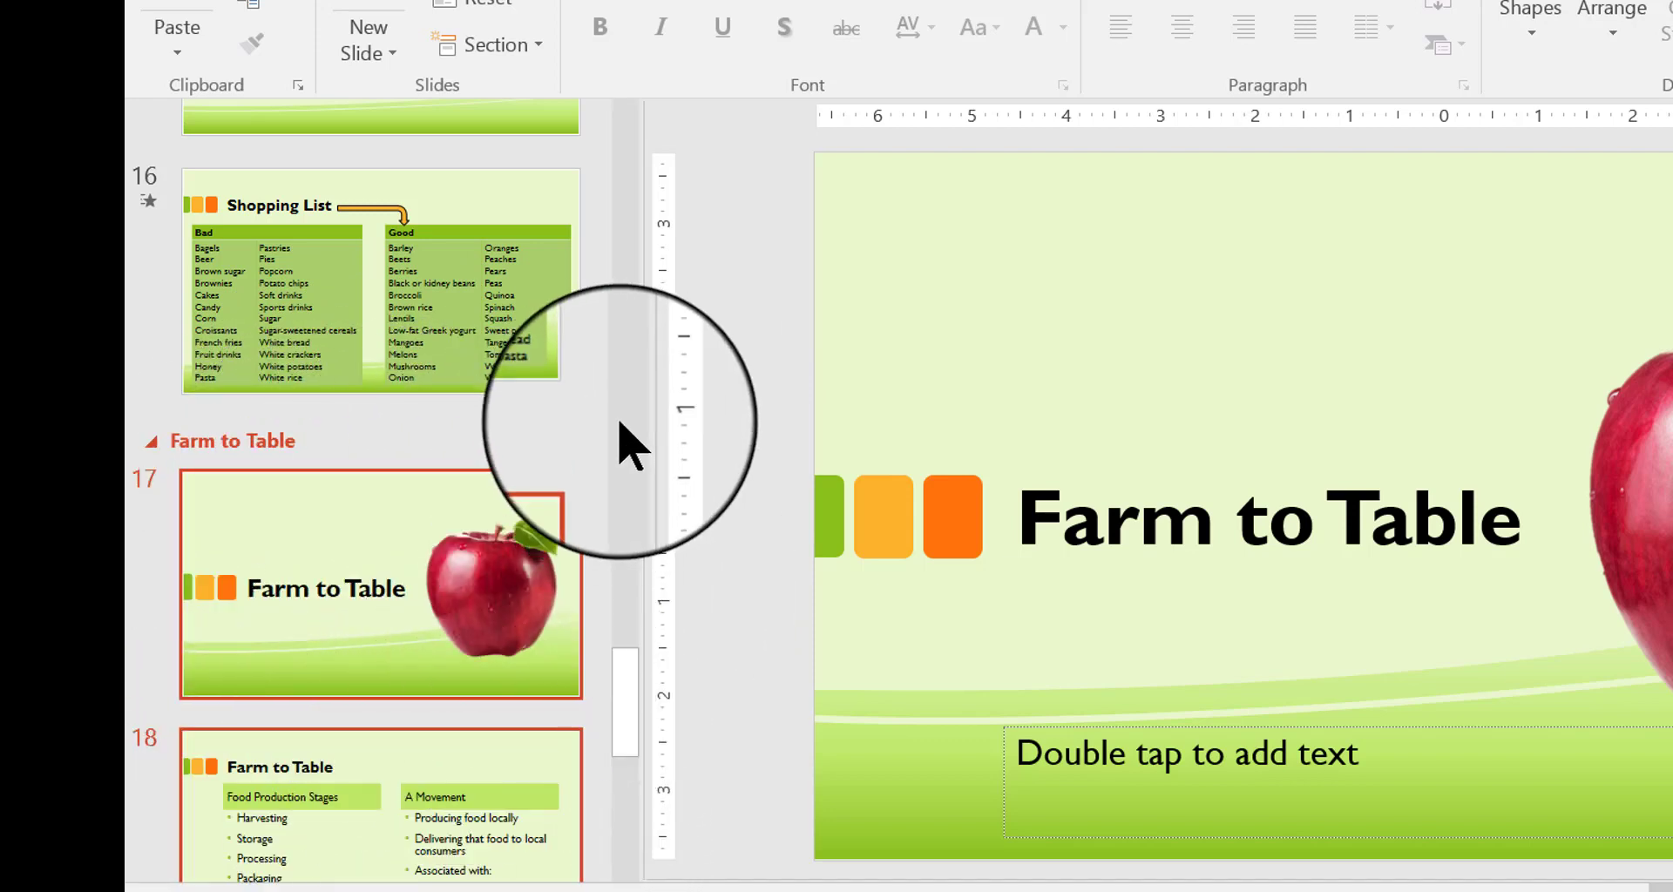
{"action": "left_click_drag", "start_coordinate": [631, 713], "coordinate": [607, 94]}
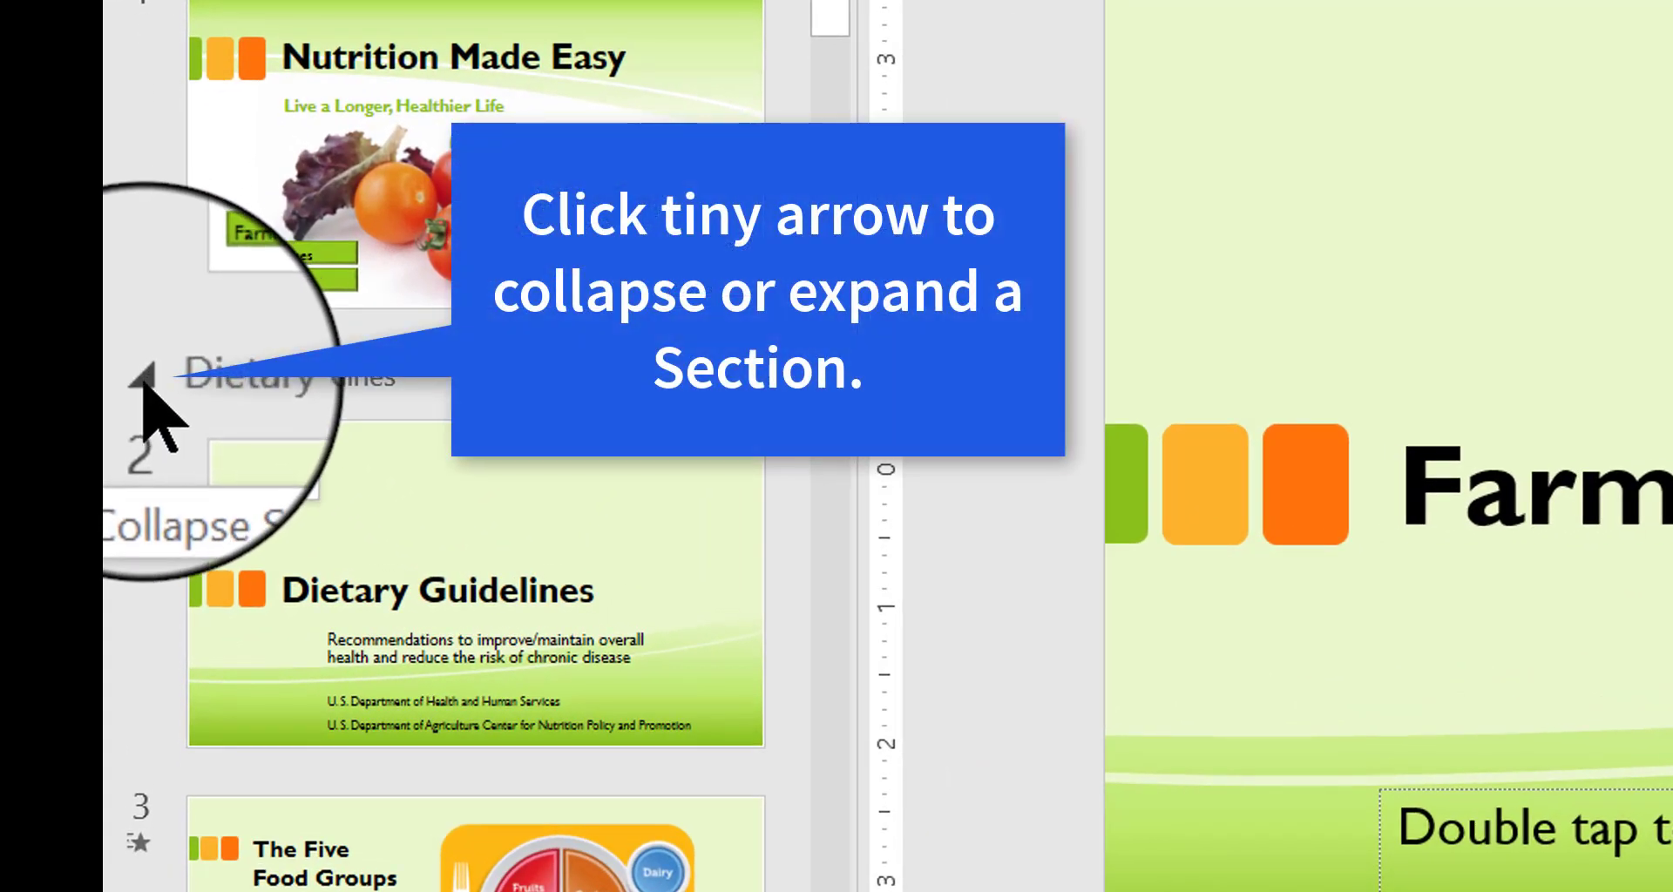
- Collapse Dietary Guidelines to its 15-slide heading and bring the title slide into the editor
{"action": "left_click", "coordinate": [144, 379]}
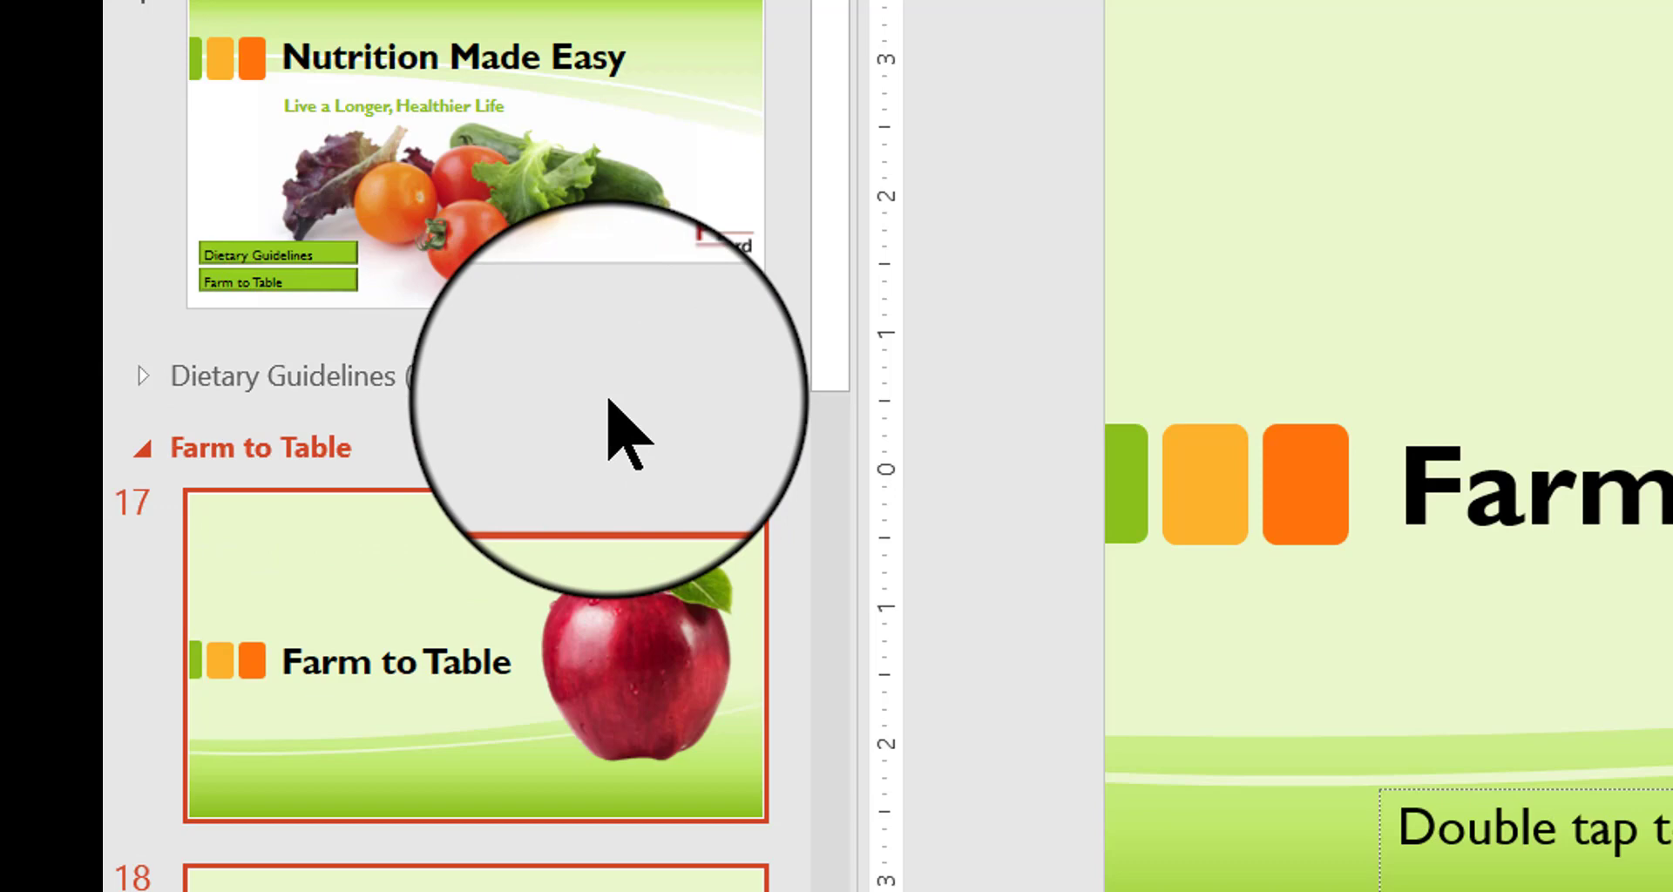
{"action": "left_click", "coordinate": [836, 74]}
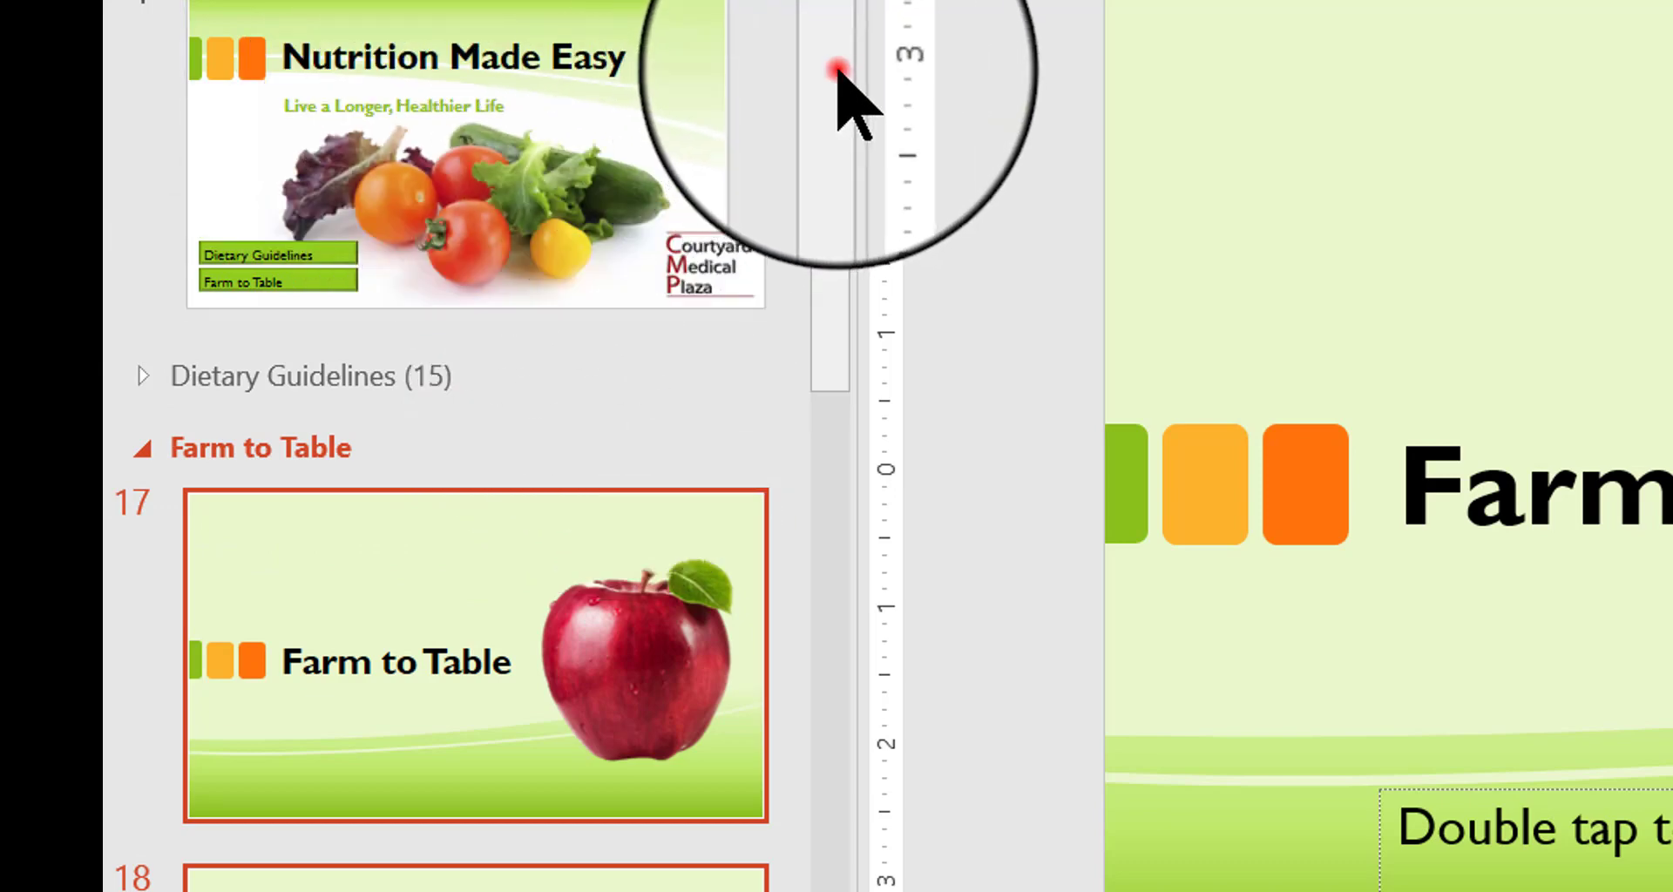
{"action": "left_click_drag", "start_coordinate": [840, 77], "coordinate": [777, 206]}
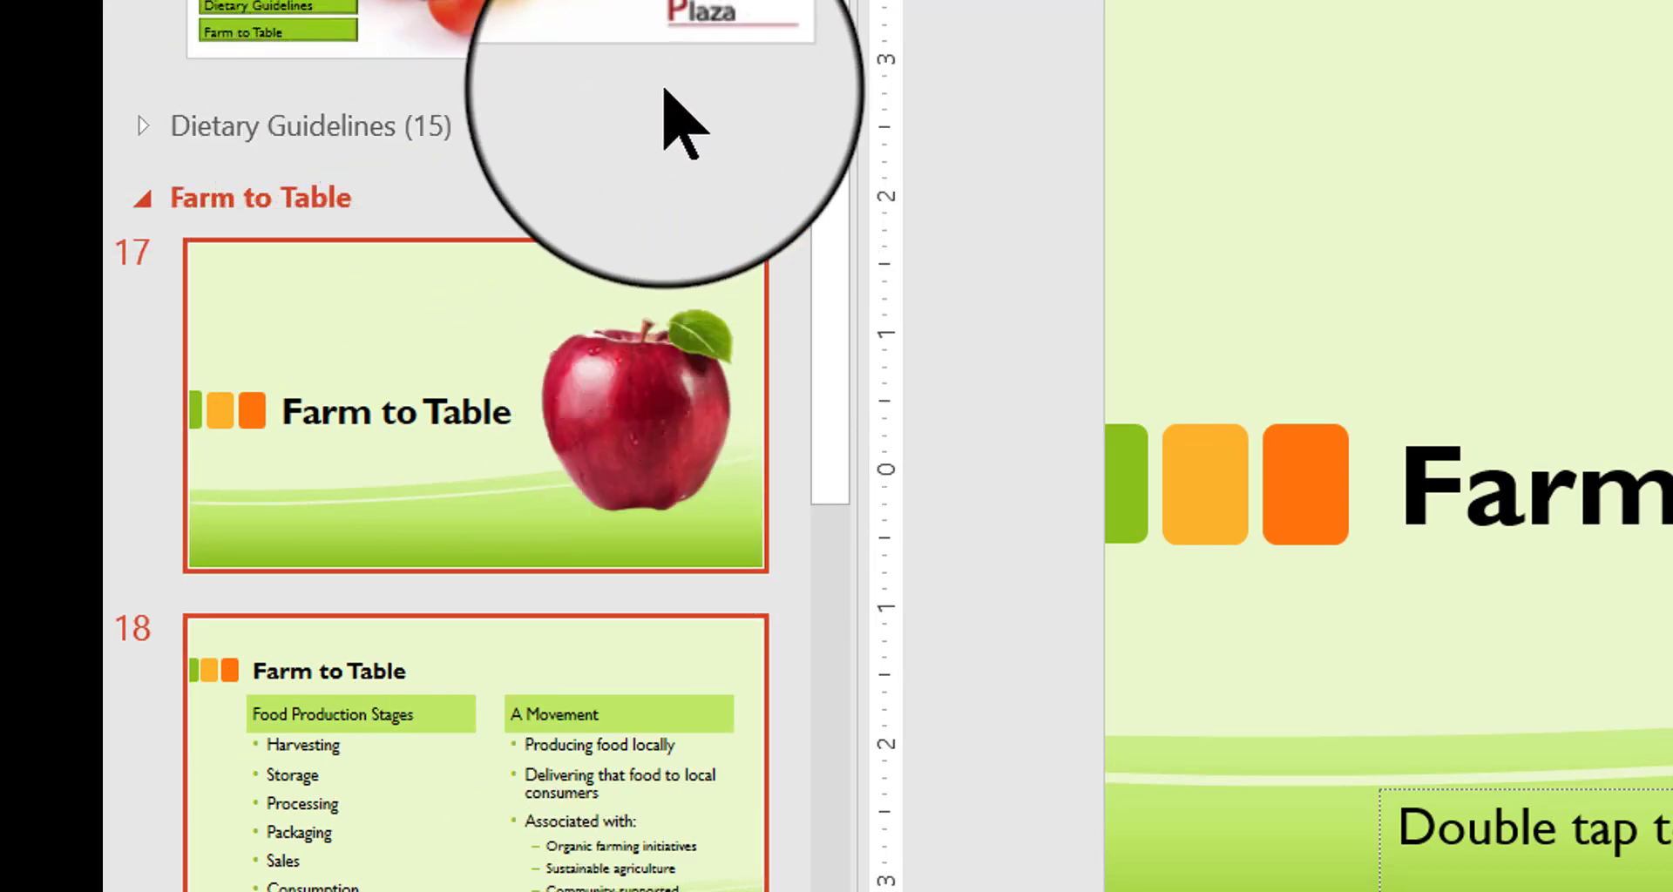
{"action": "left_click_drag", "start_coordinate": [688, 59], "coordinate": [142, 205]}
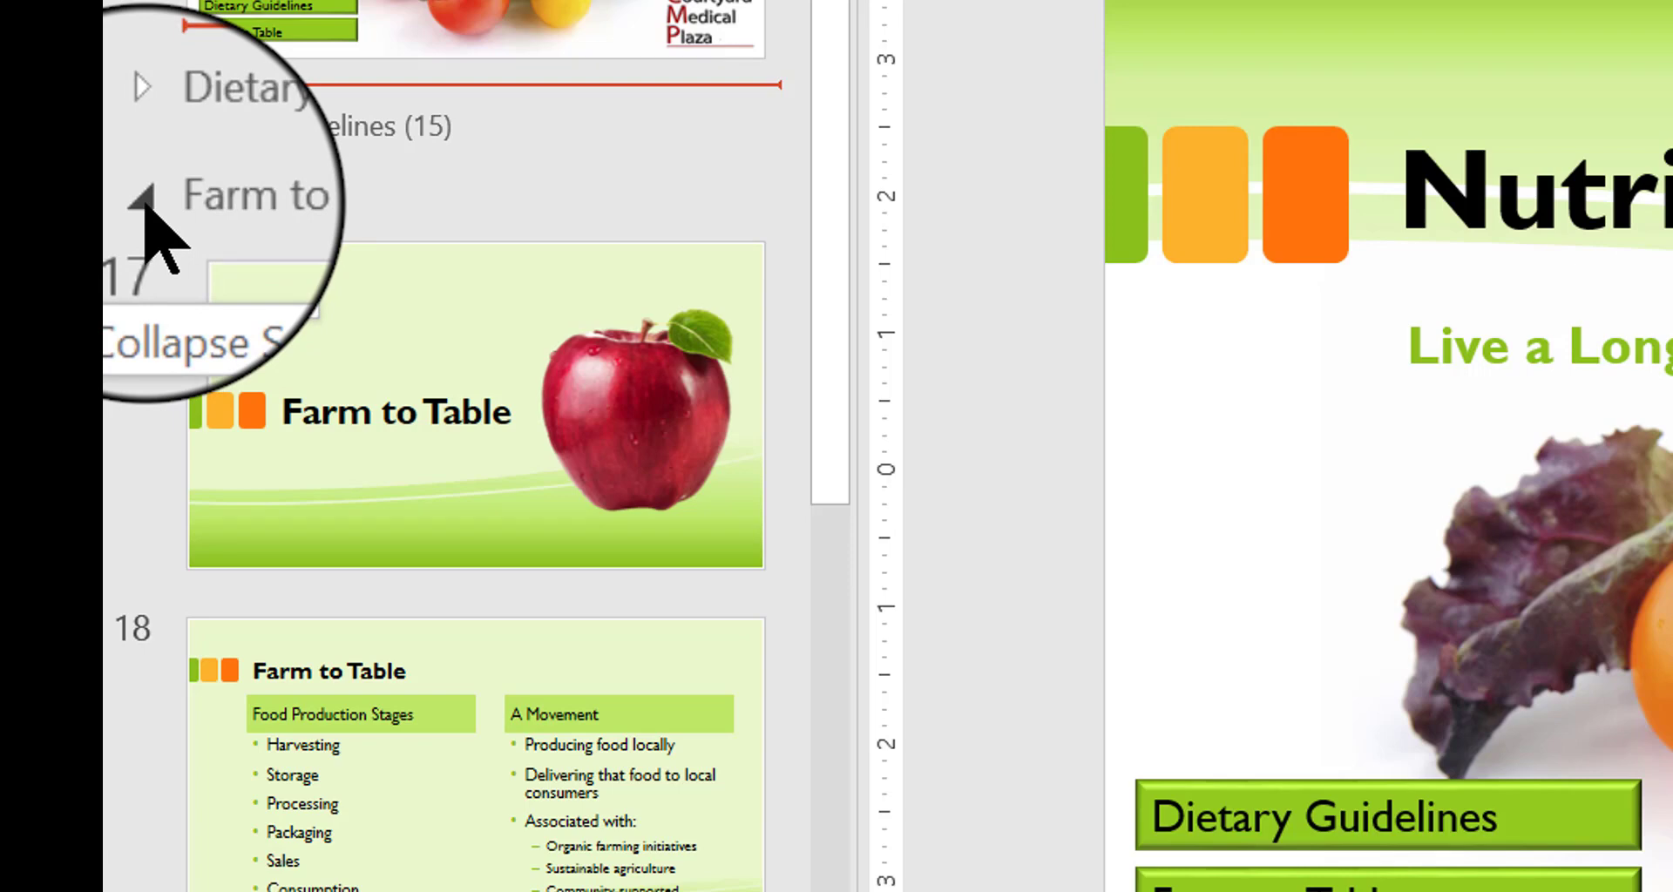
- Collapse the Farm to Table (5), Title (1) and Dietary Guidelines (15) sections
{"action": "left_click", "coordinate": [142, 204]}
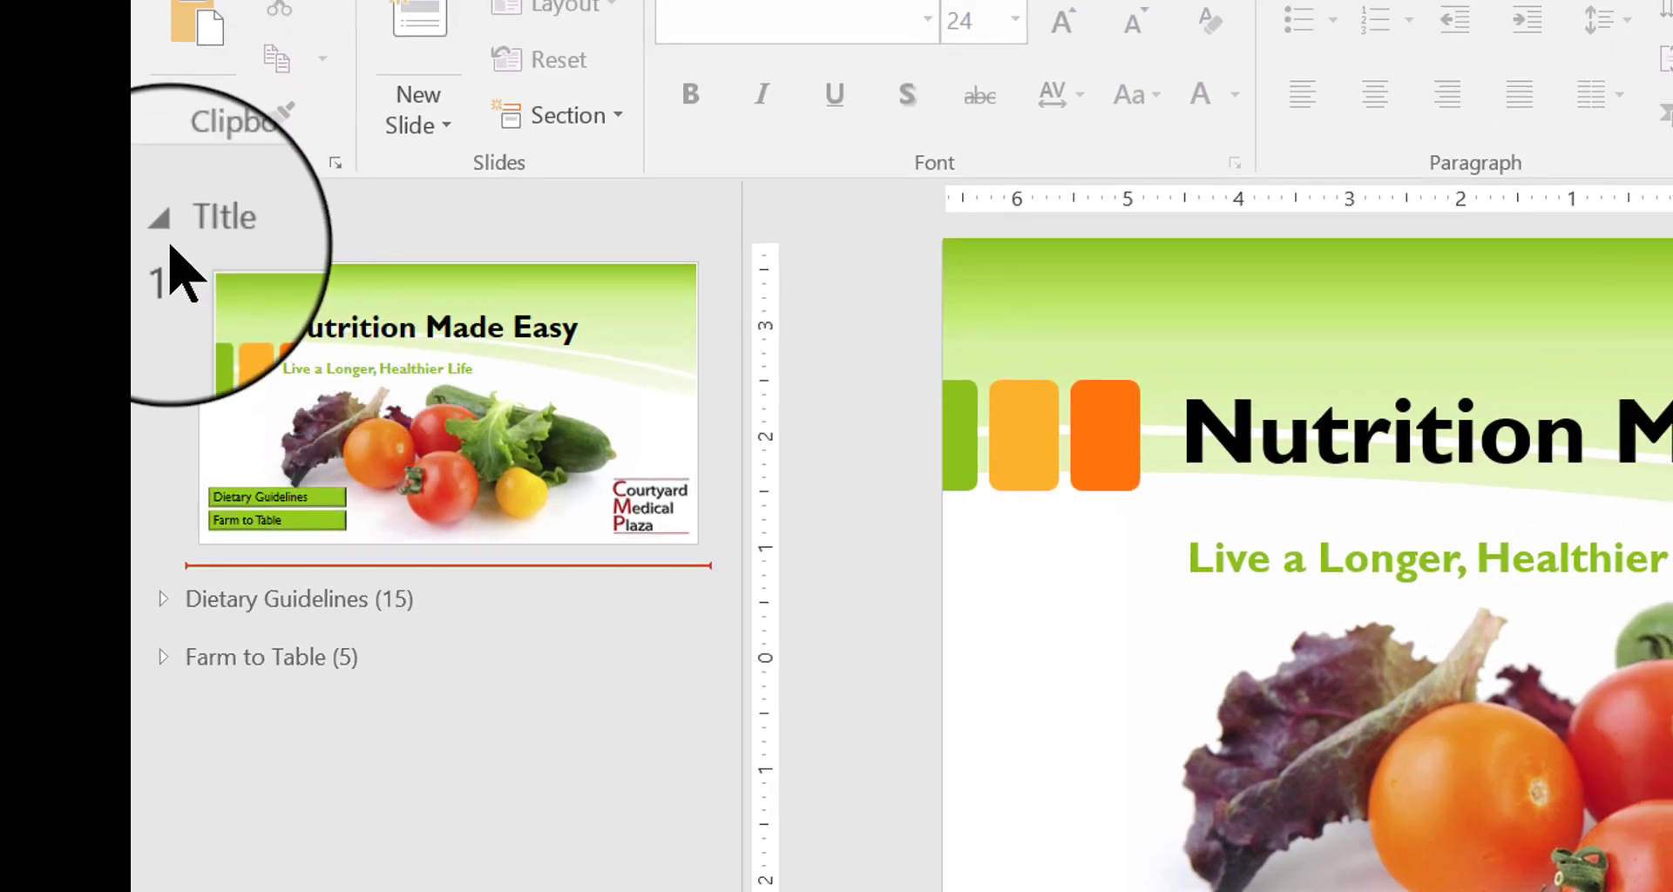
{"action": "left_click", "coordinate": [163, 229]}
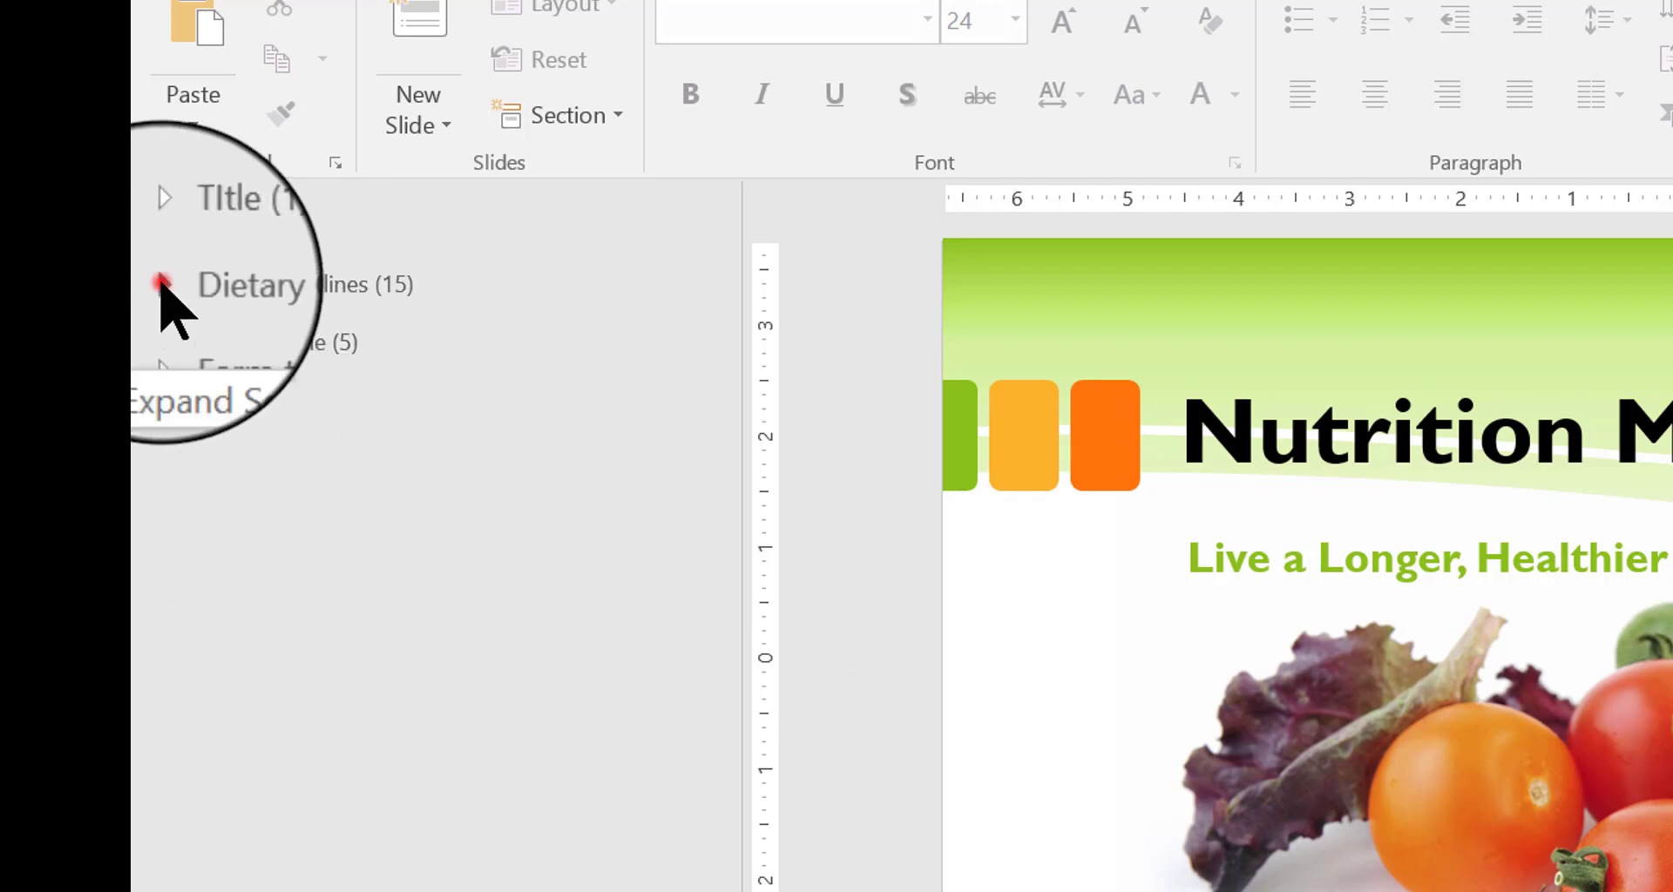
{"action": "left_click", "coordinate": [162, 284]}
{"action": "mouse_move", "coordinate": [716, 249]}
{"action": "left_mouse_down"}
{"action": "mouse_move", "coordinate": [724, 228]}
{"action": "mouse_move", "coordinate": [743, 564]}
{"action": "mouse_move", "coordinate": [721, 262]}
{"action": "left_mouse_up"}
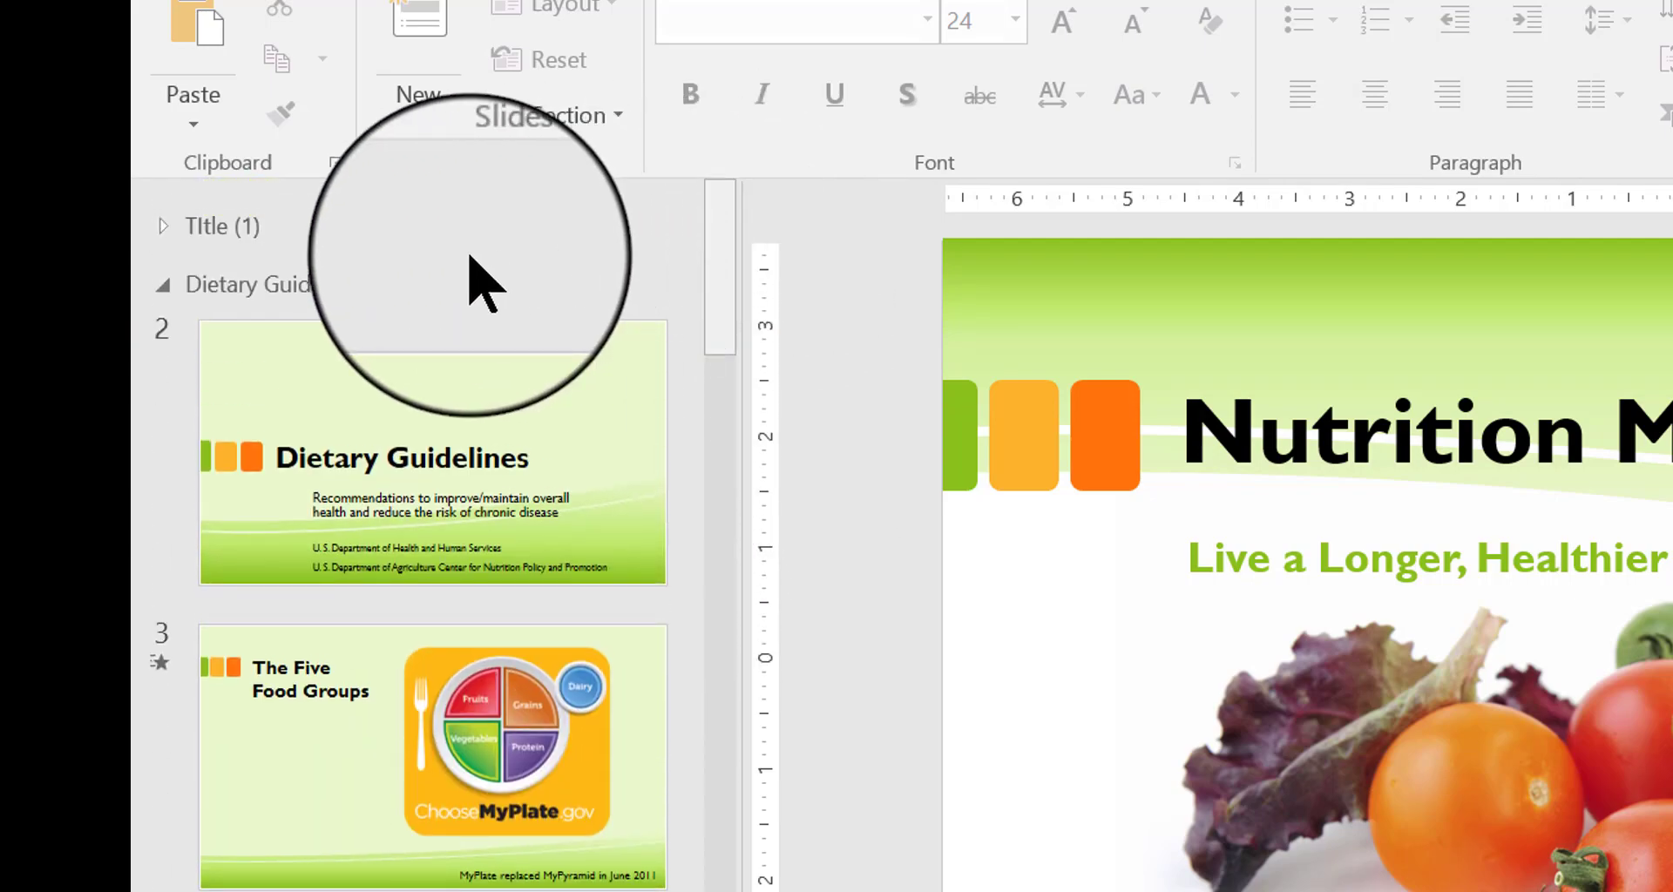
{"action": "left_click", "coordinate": [163, 282]}
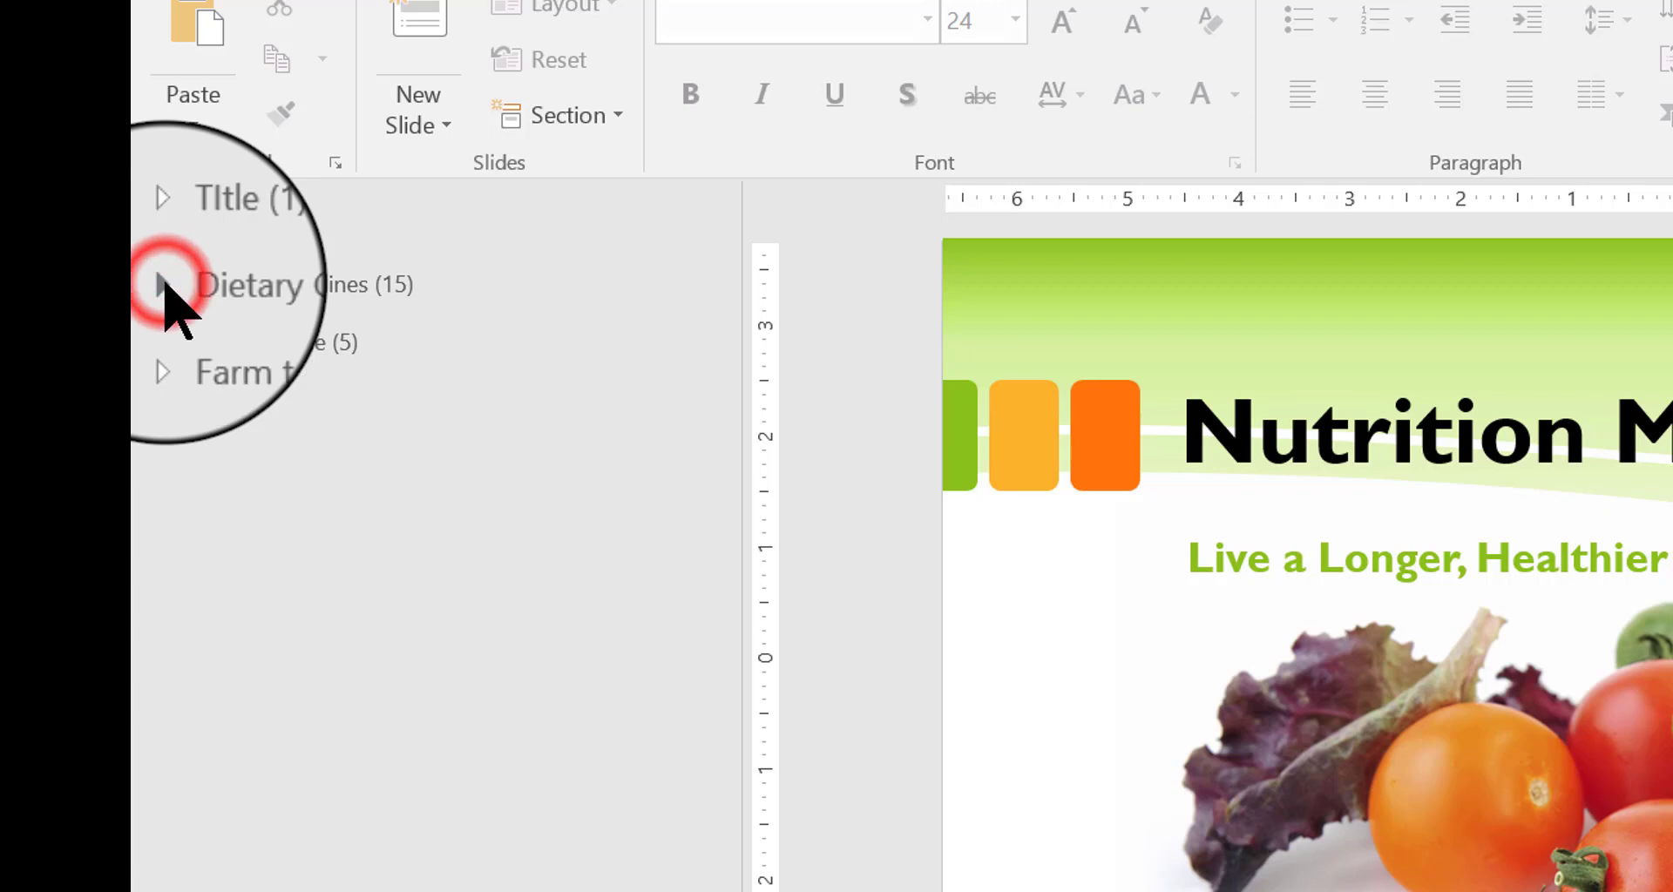